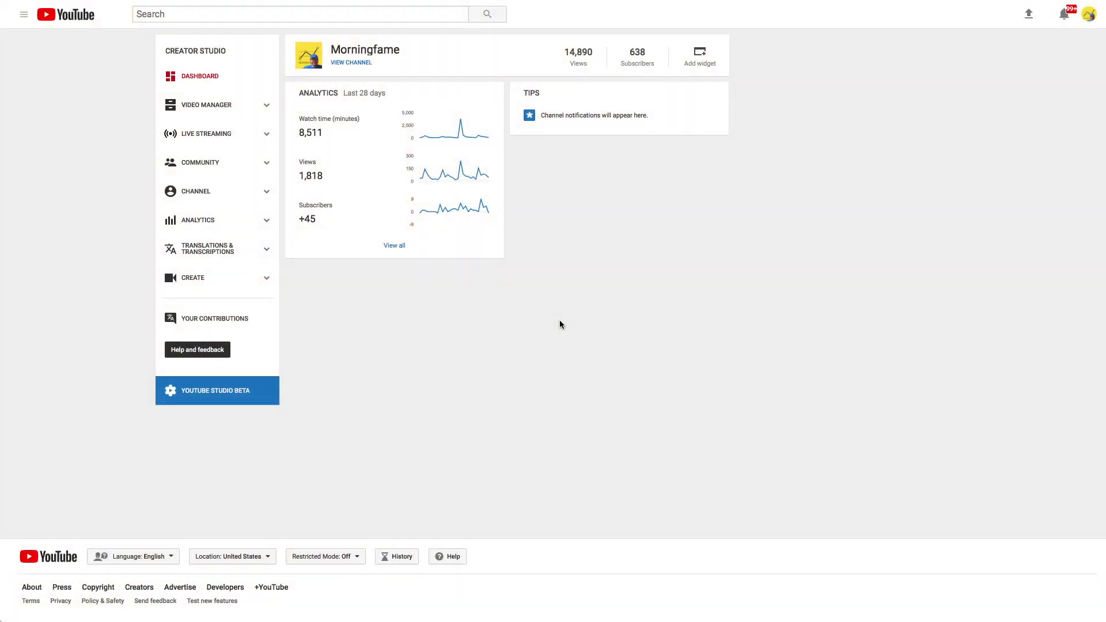
- Start scheduling a new live event titled 'Live Channel Reviews'
left_click(220, 134)
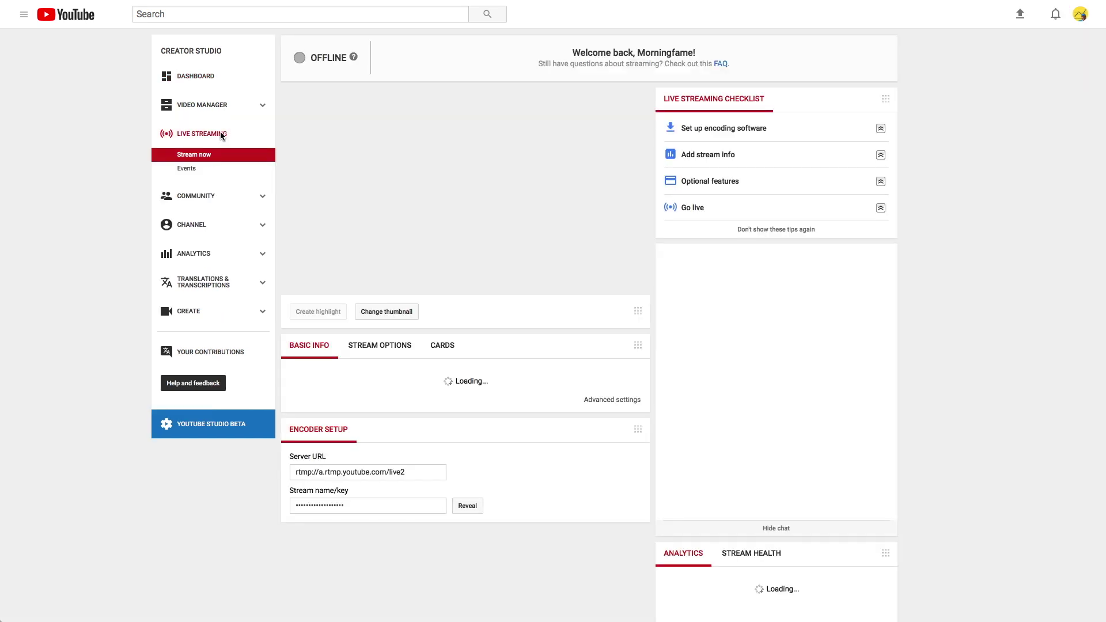
left_click(189, 168)
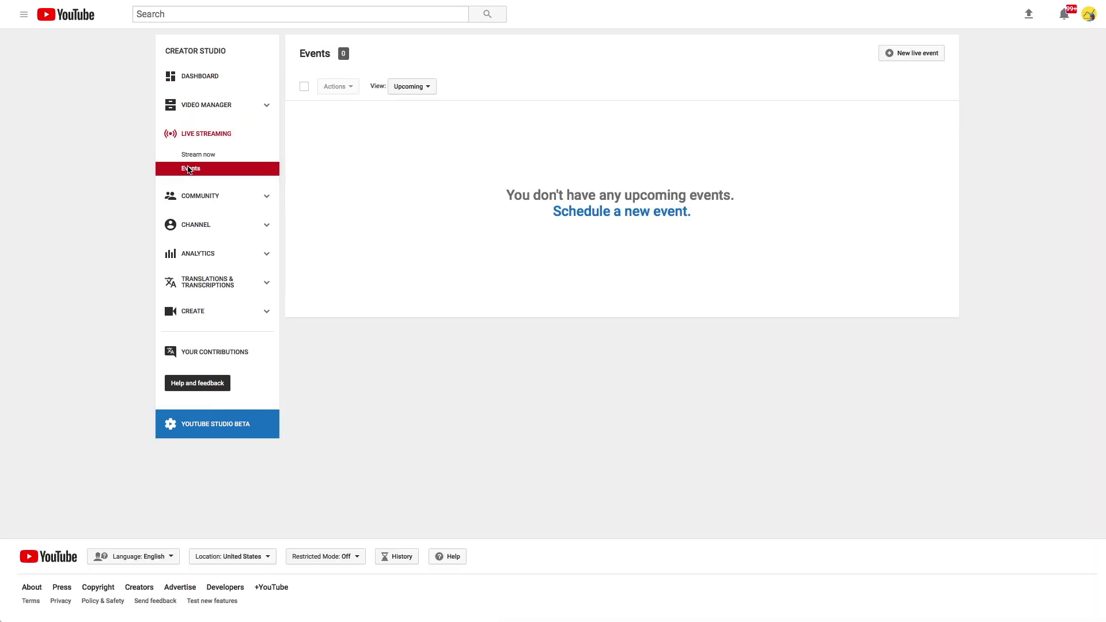
left_click(636, 213)
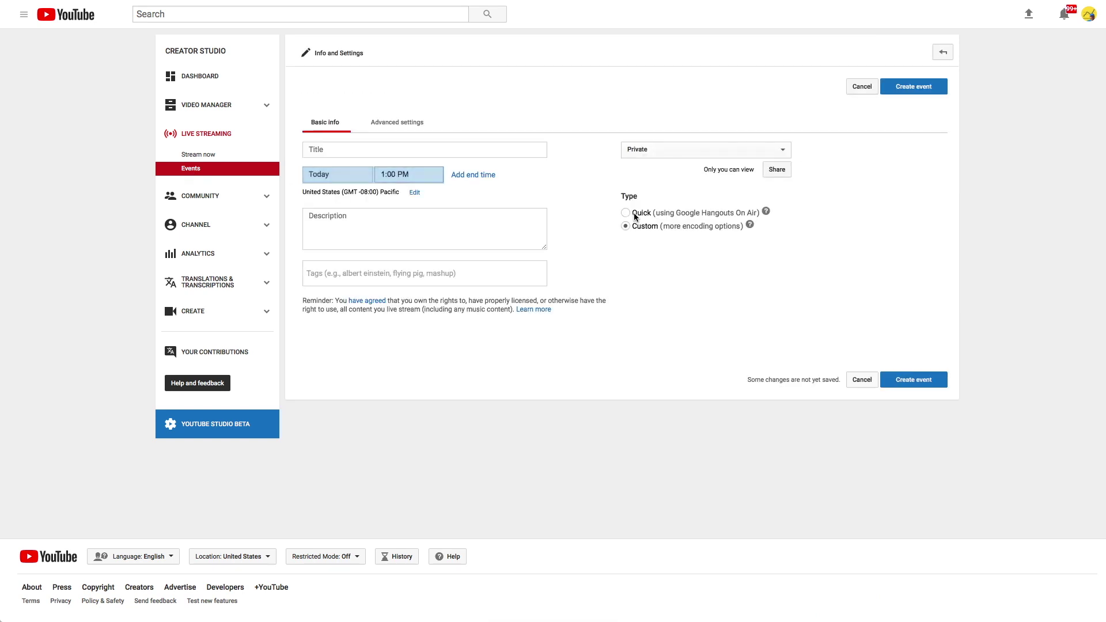
left_click(519, 150)
type("Live Channel Reviews")
- Schedule the event for December 23, 2017 at 12:00 PM
left_click(344, 178)
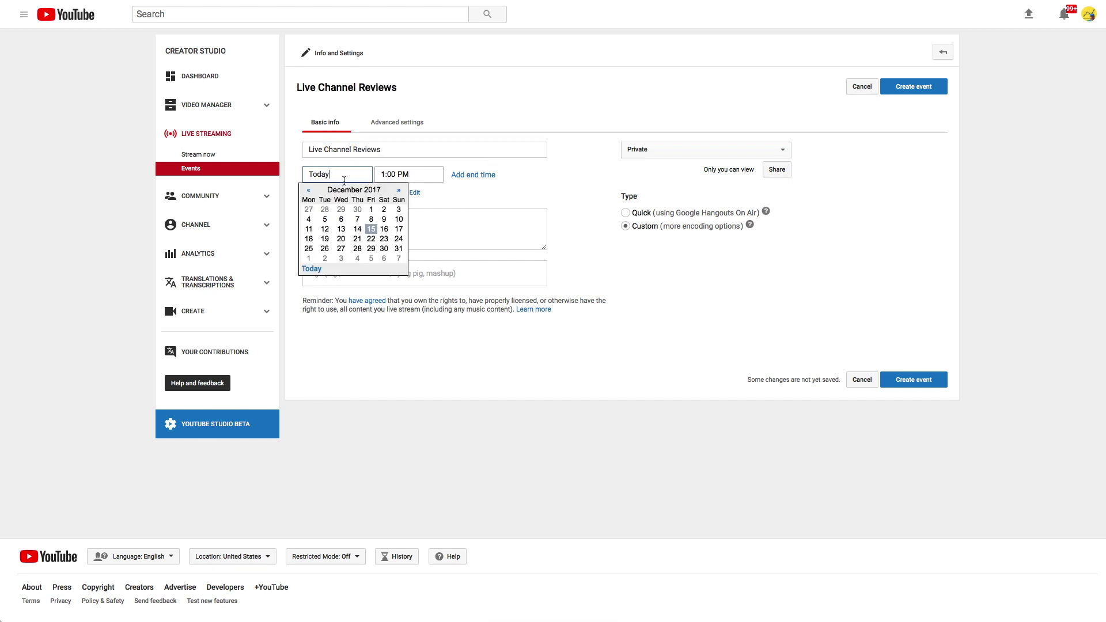
left_click(384, 238)
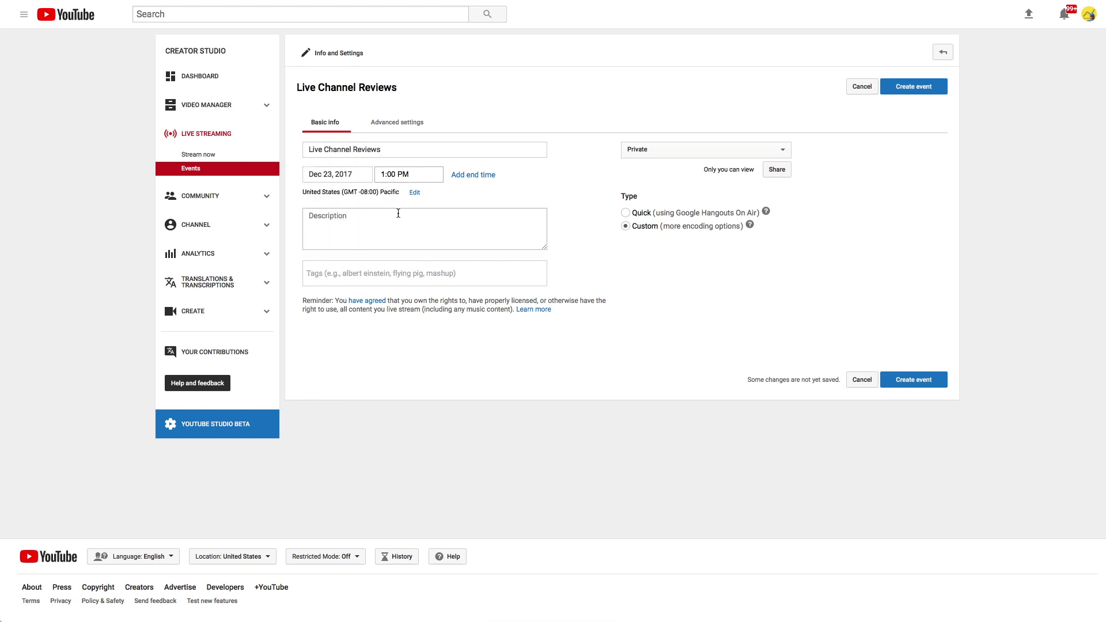
left_click(425, 173)
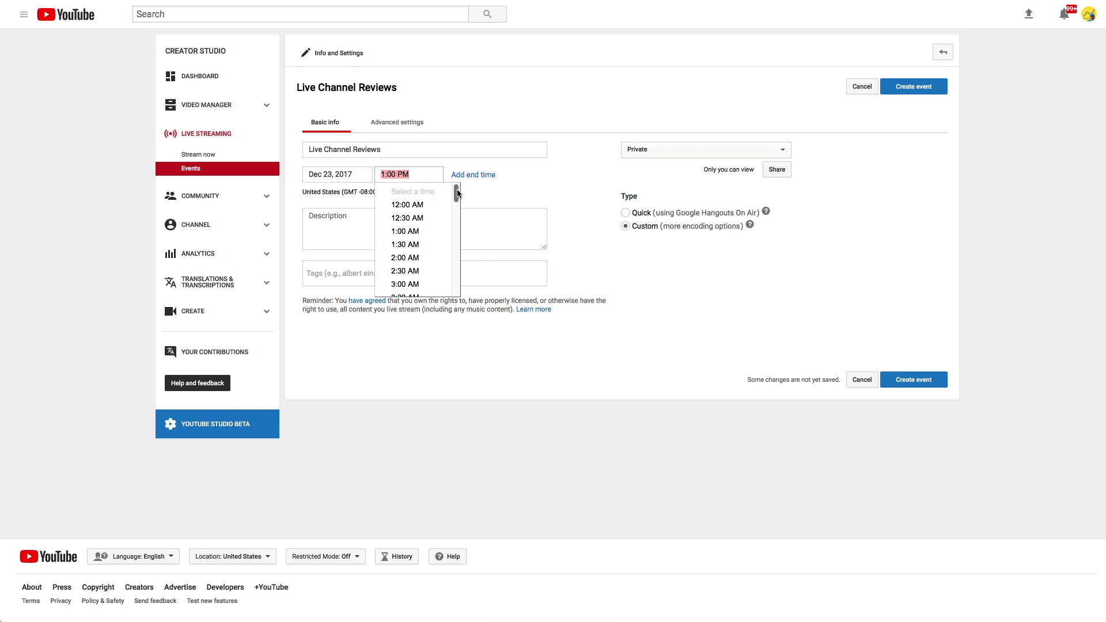
left_click_drag(457, 193, 450, 247)
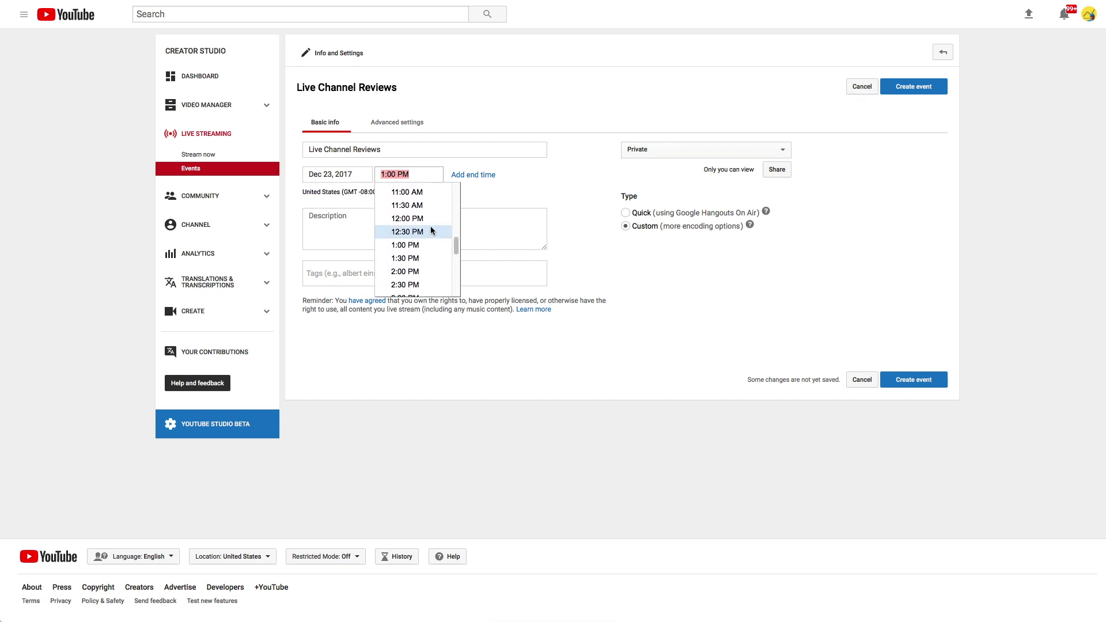
left_click(407, 218)
- Add description 'I will review your channels!', tags 'get your channel reviewed' and 'morningfame', and make it Public
left_click(369, 227)
type("I will review your channels")
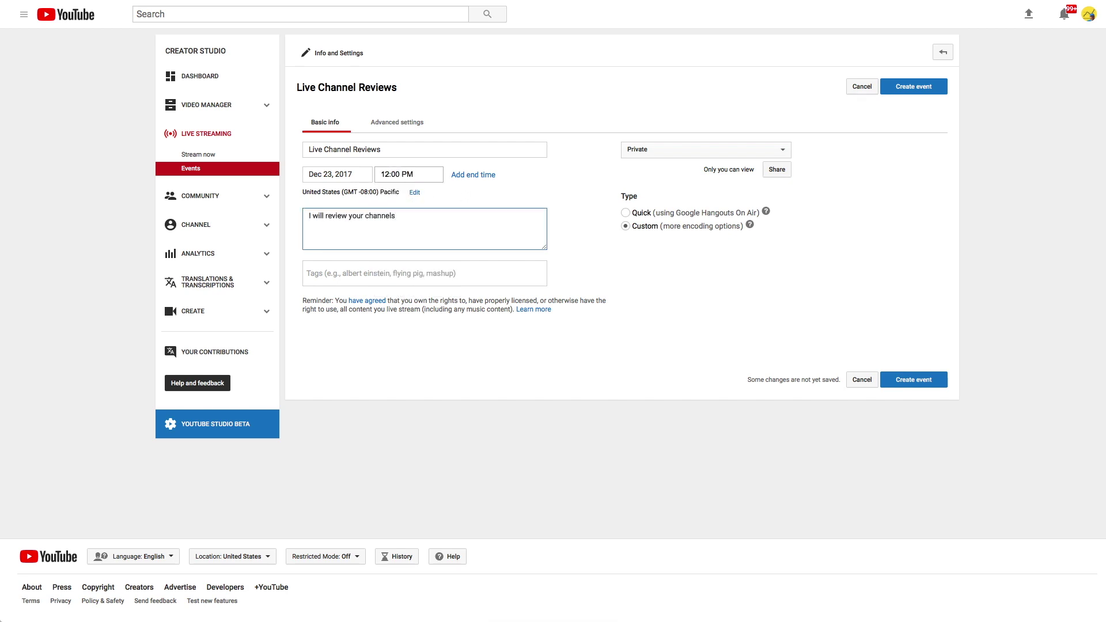
type("!")
key("Tab")
type("get your channel reviewed")
key("Return")
type("morningfame")
key("Return")
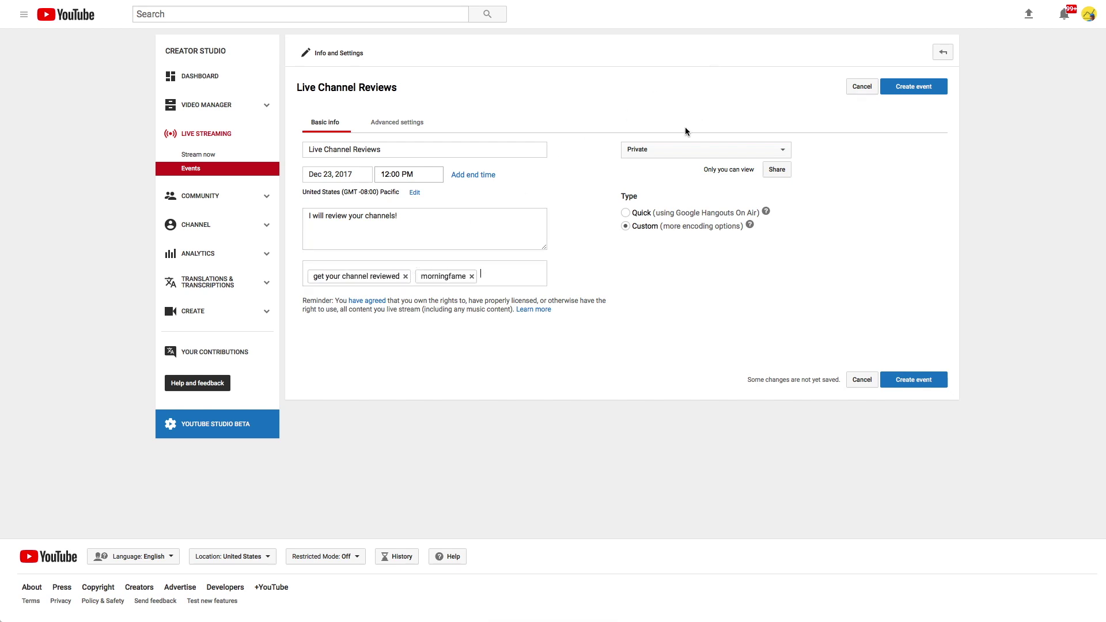
left_click(661, 154)
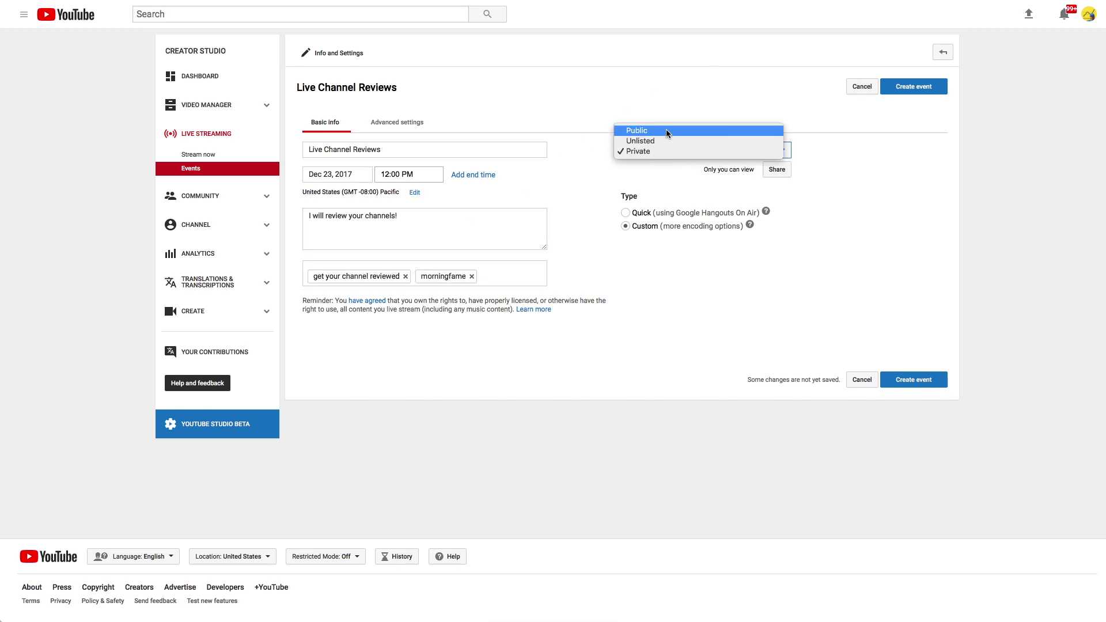
left_click(665, 131)
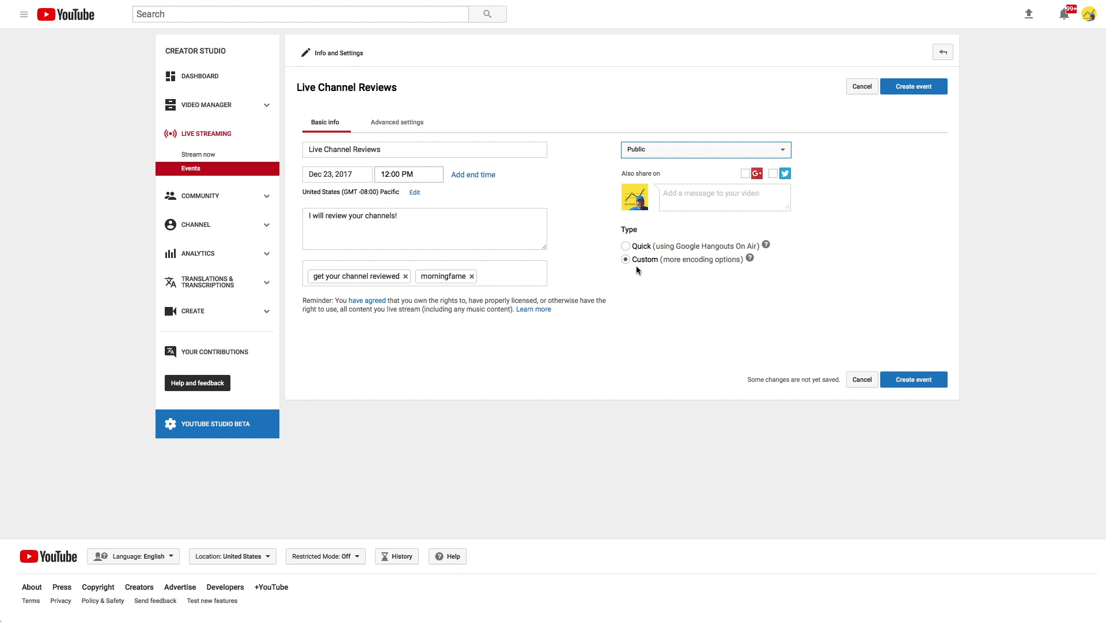
- In Advanced settings, set 'Promote on my channel page' to 1 week prior to the scheduled start time
left_click(394, 123)
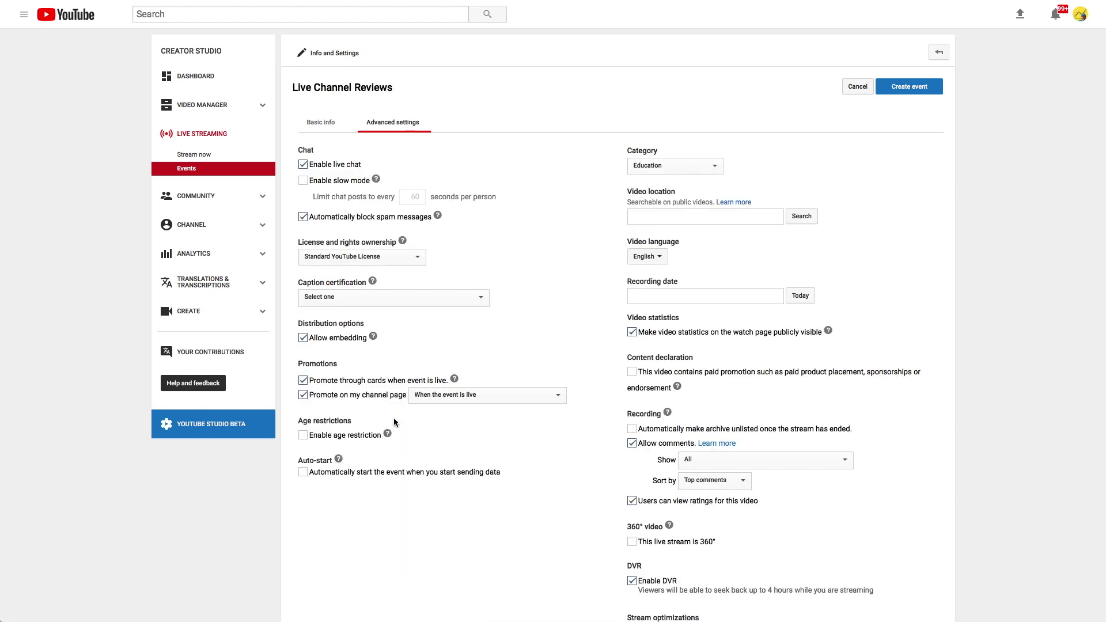
left_click(474, 394)
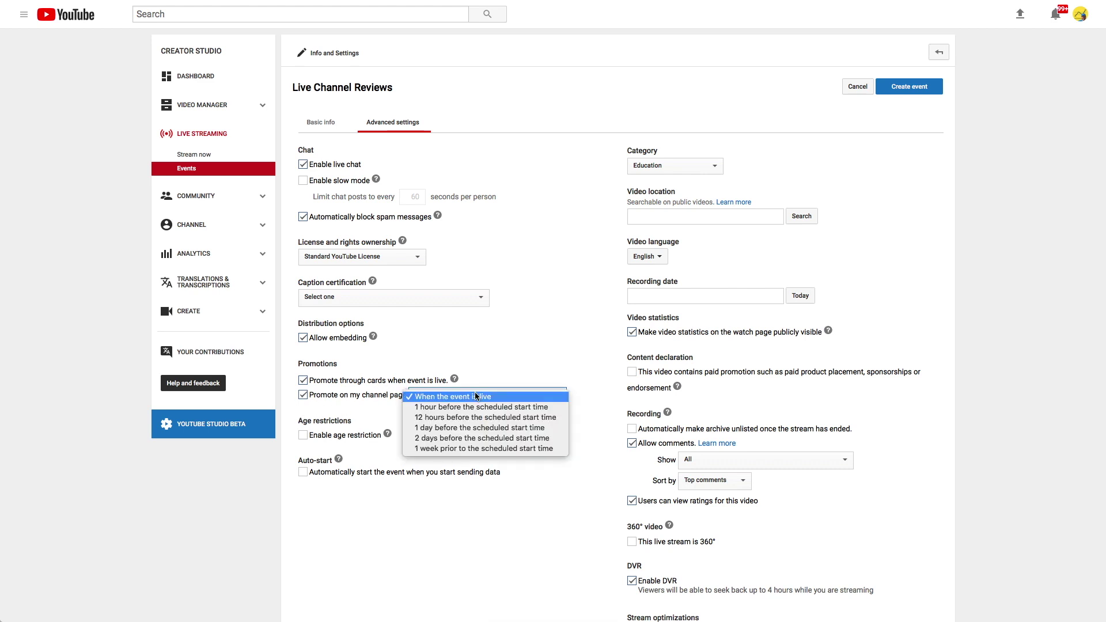
left_click(466, 448)
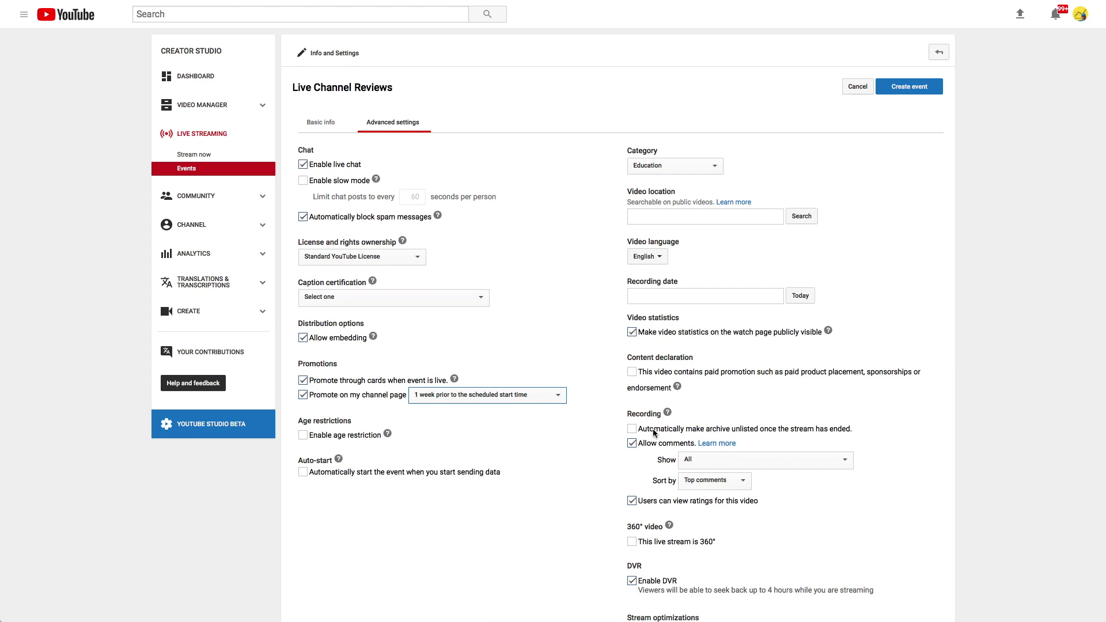
scroll(654, 432, "down", 5)
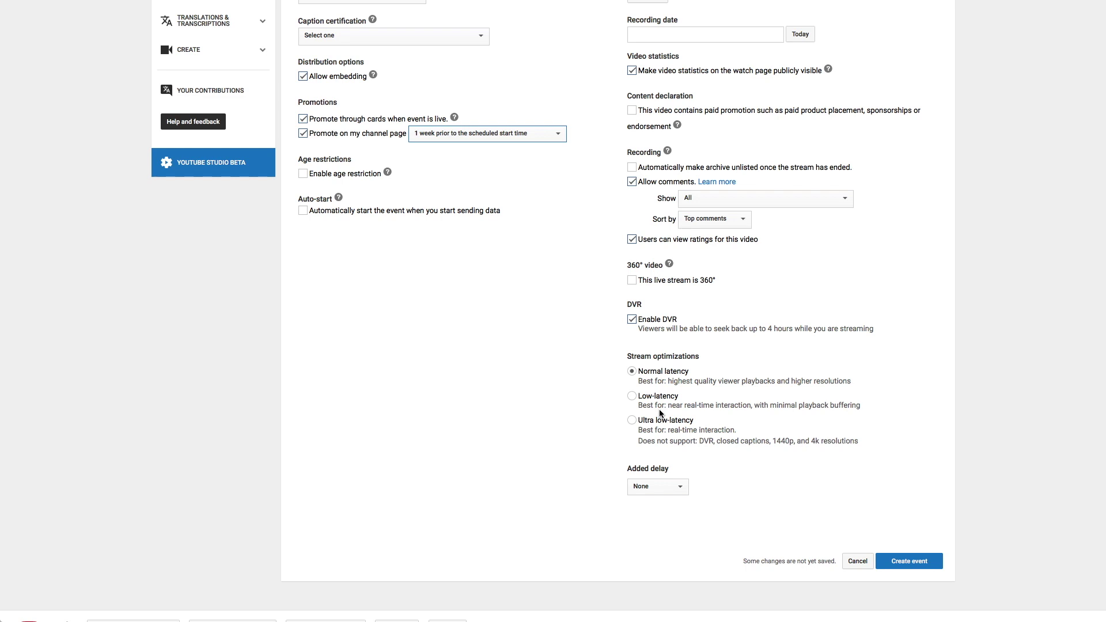
- Create the event and set thumbnail.png from the 35 Live Channel Reviews folder as its thumbnail
left_click(904, 562)
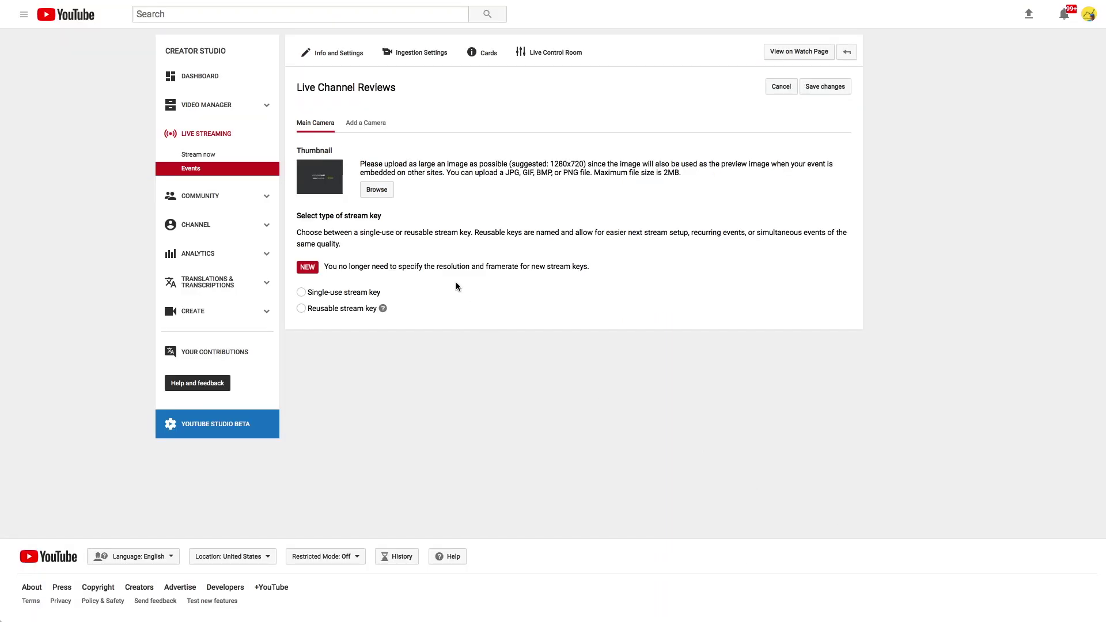
left_click(380, 198)
left_click(467, 264)
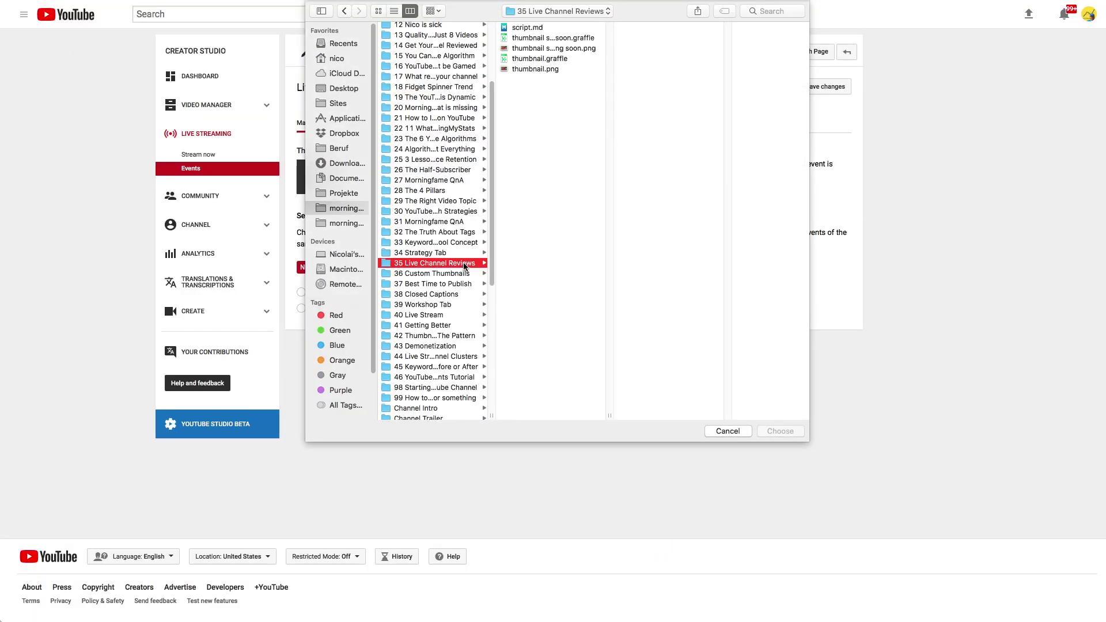
left_click(573, 69)
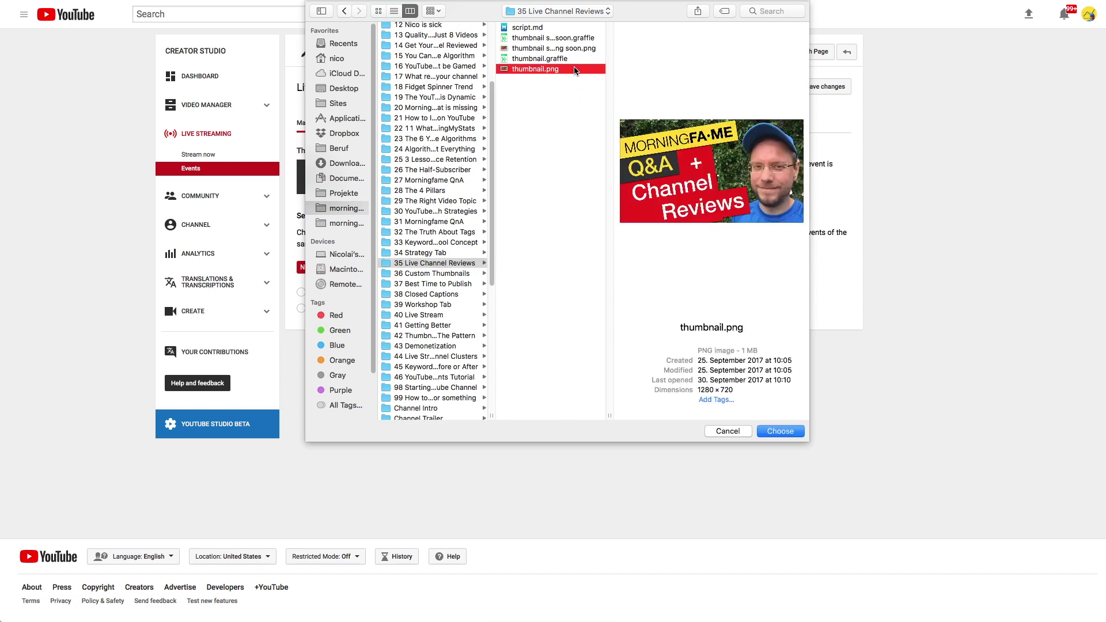
left_click(780, 431)
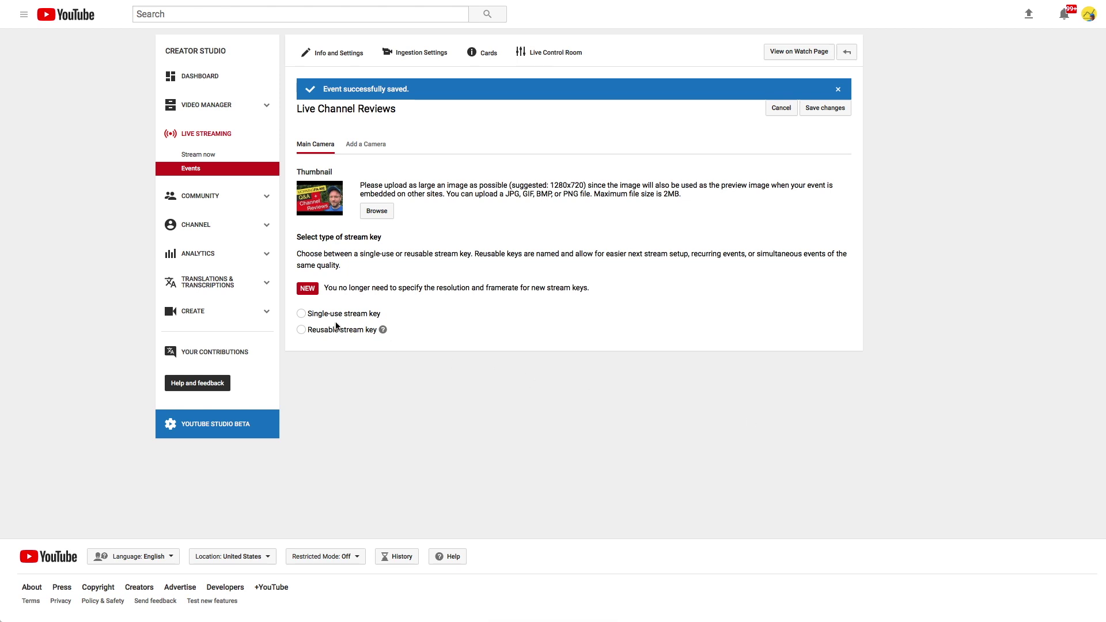
- Choose a single-use stream key, copy the stream name, save, and return to Events
left_click(302, 314)
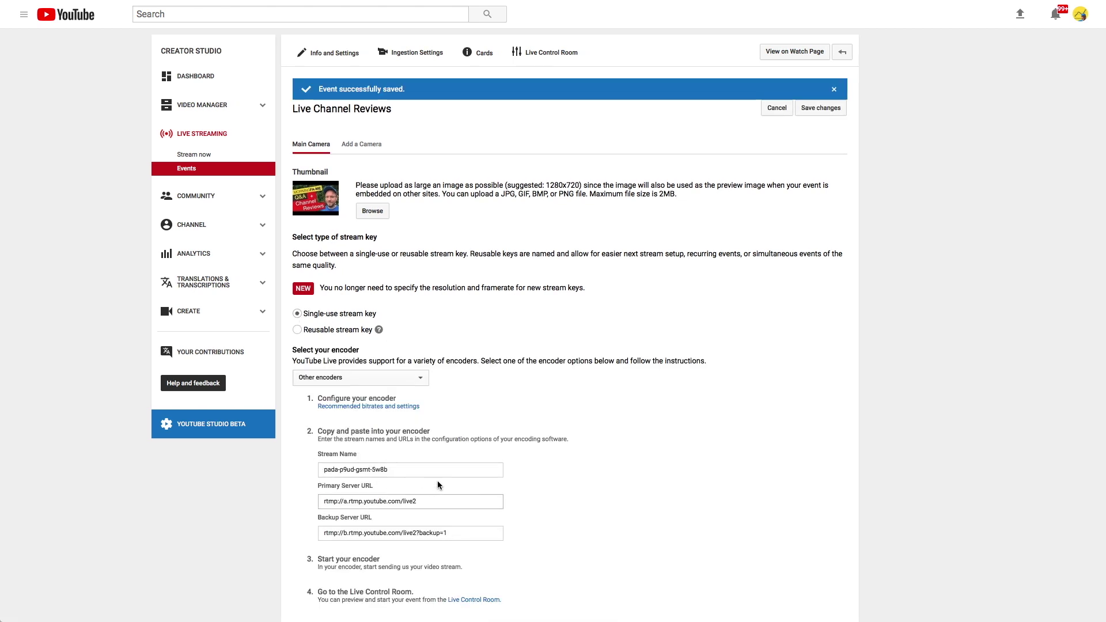
left_click_drag(399, 468, 306, 468)
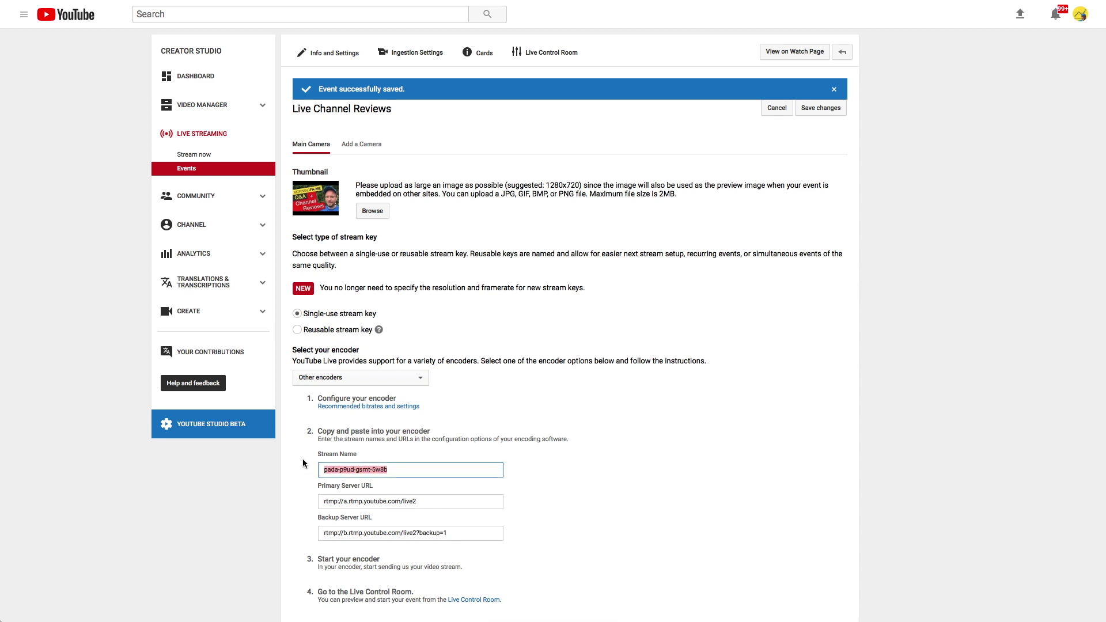
left_click(813, 108)
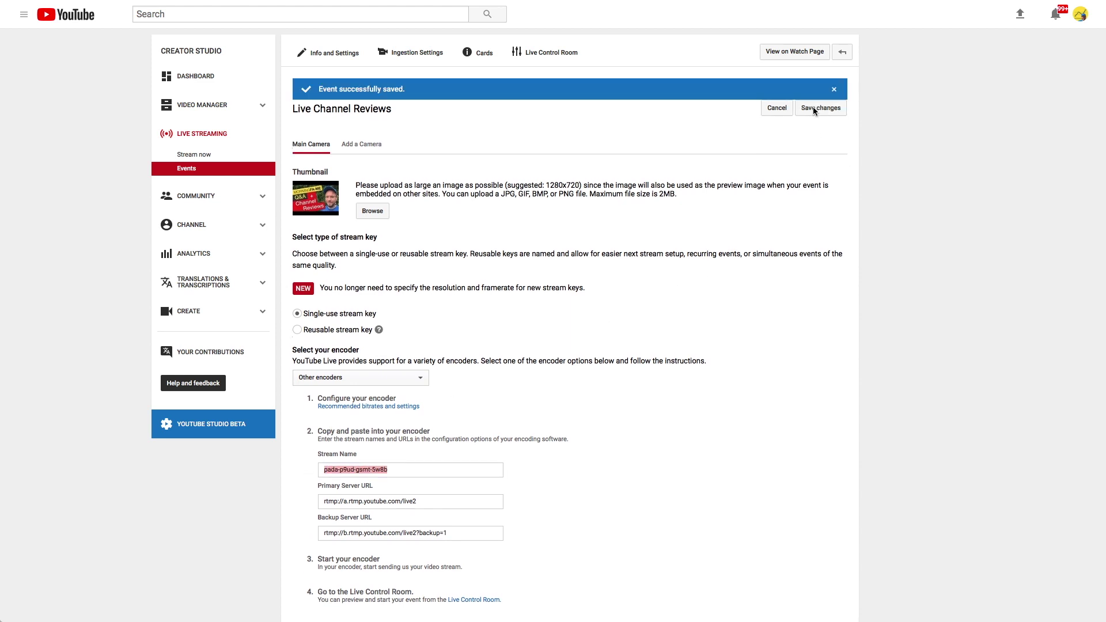
left_click(186, 168)
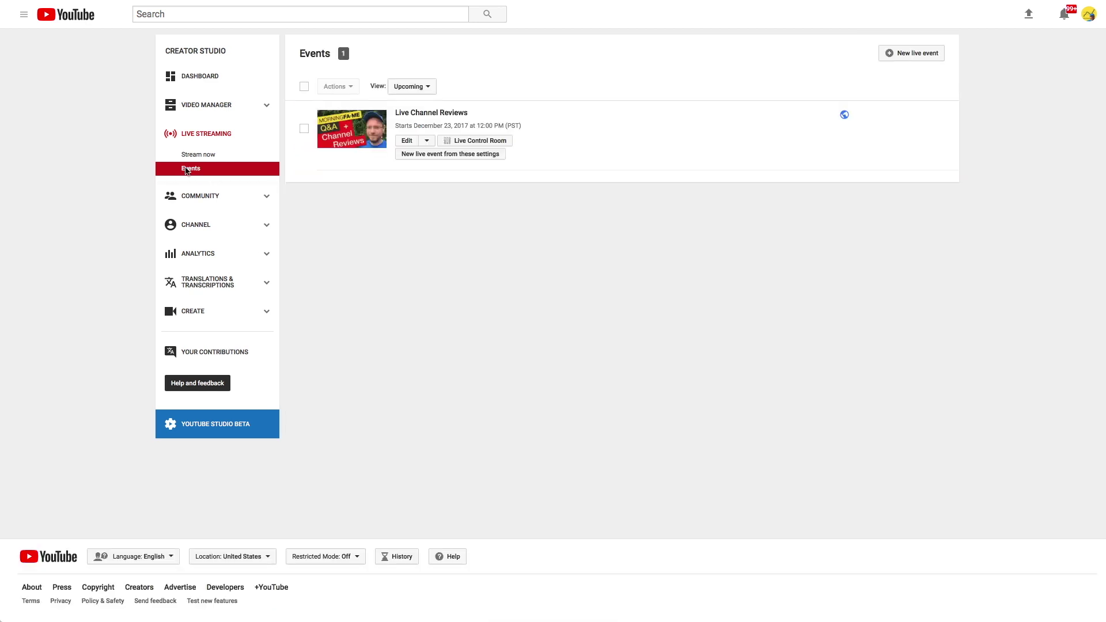
- Add an Upcoming live streams section to the Morningfame channel home page
left_click(213, 77)
left_click(351, 62)
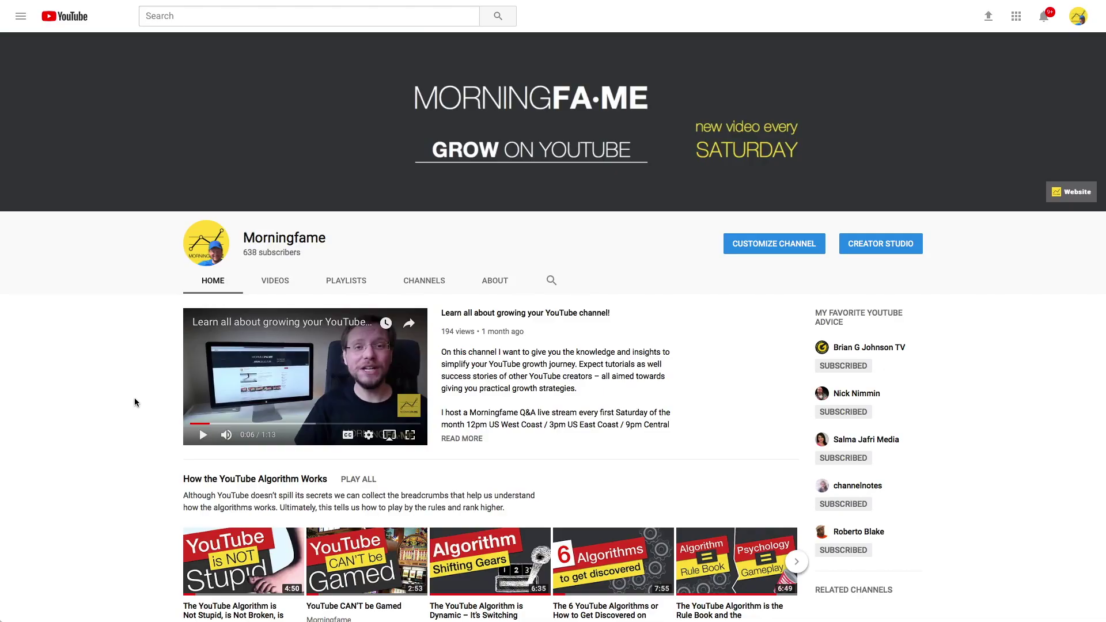
left_click(782, 243)
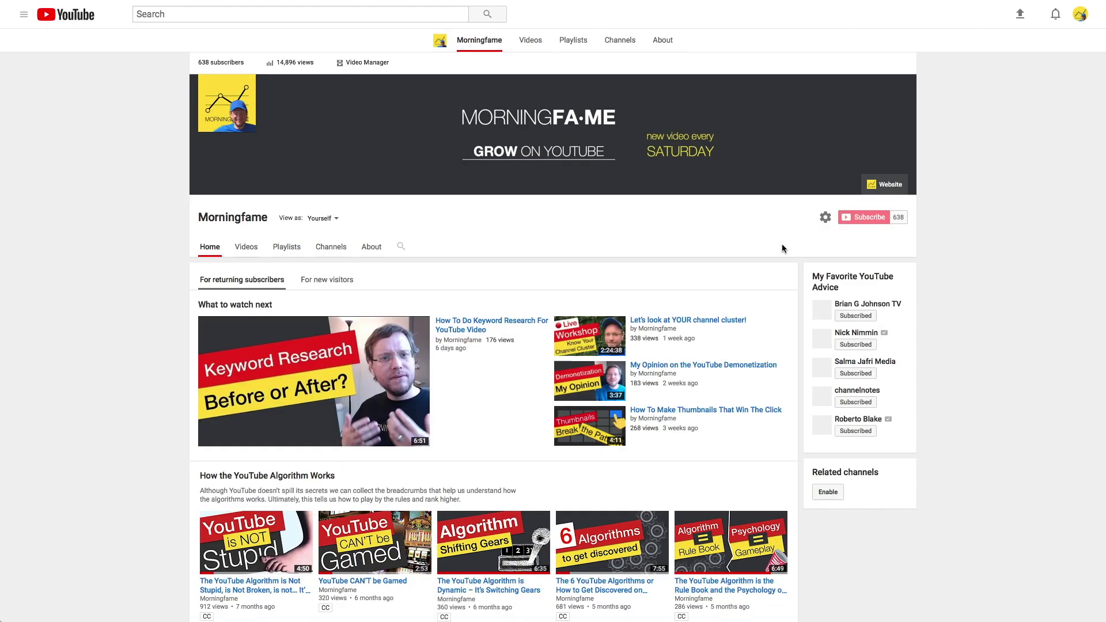
scroll(671, 448, "down", 20)
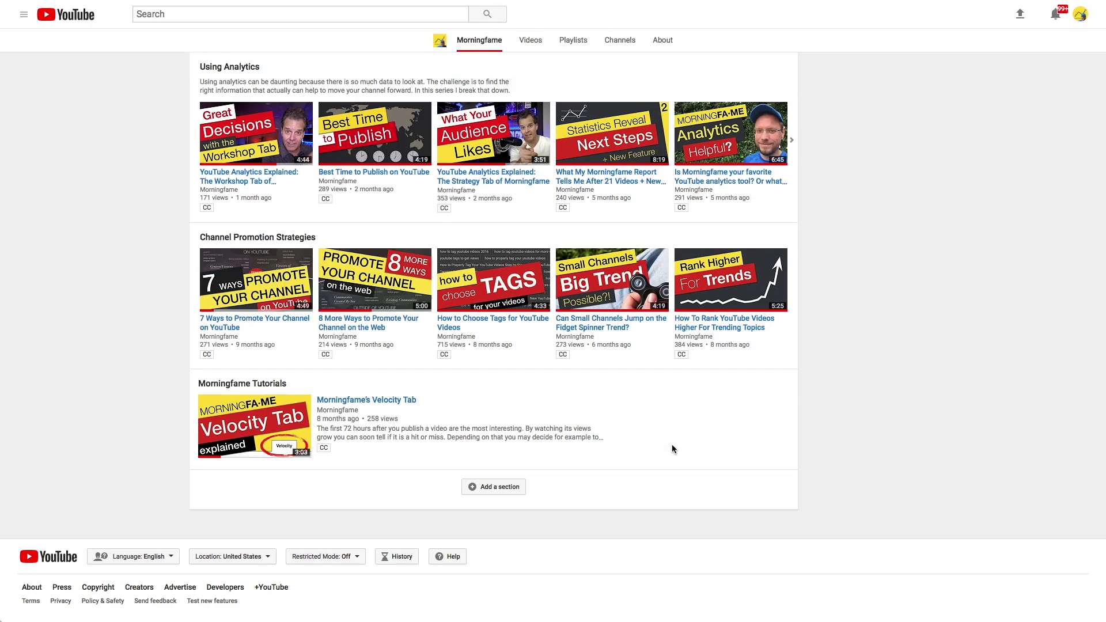
left_click(502, 492)
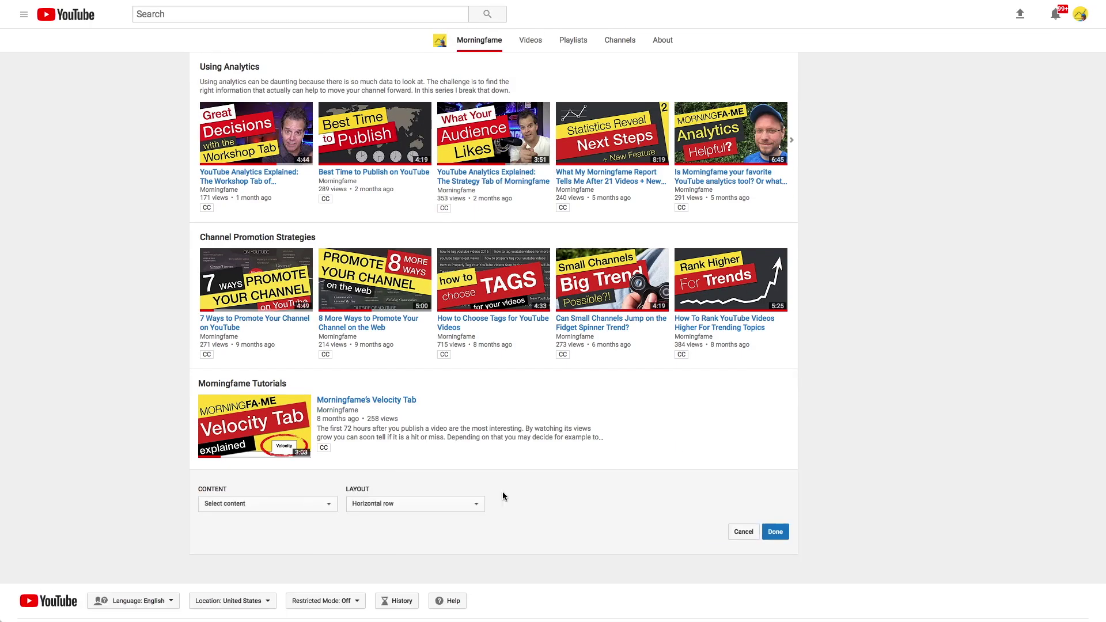
left_click(285, 504)
left_click(295, 576)
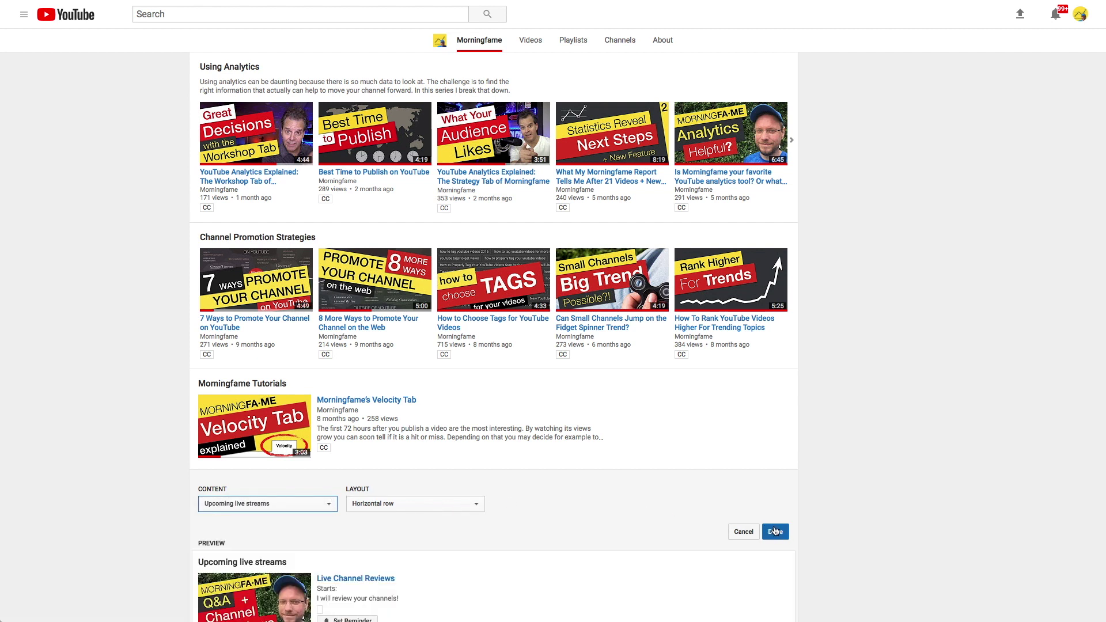
scroll(775, 530, "down", 3)
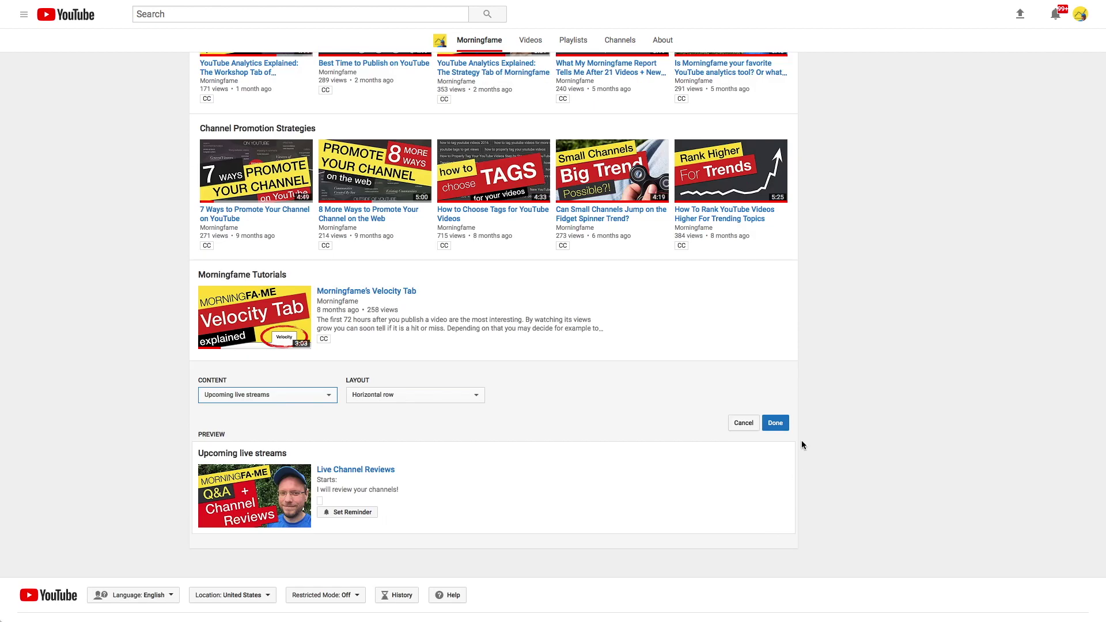
left_click(775, 424)
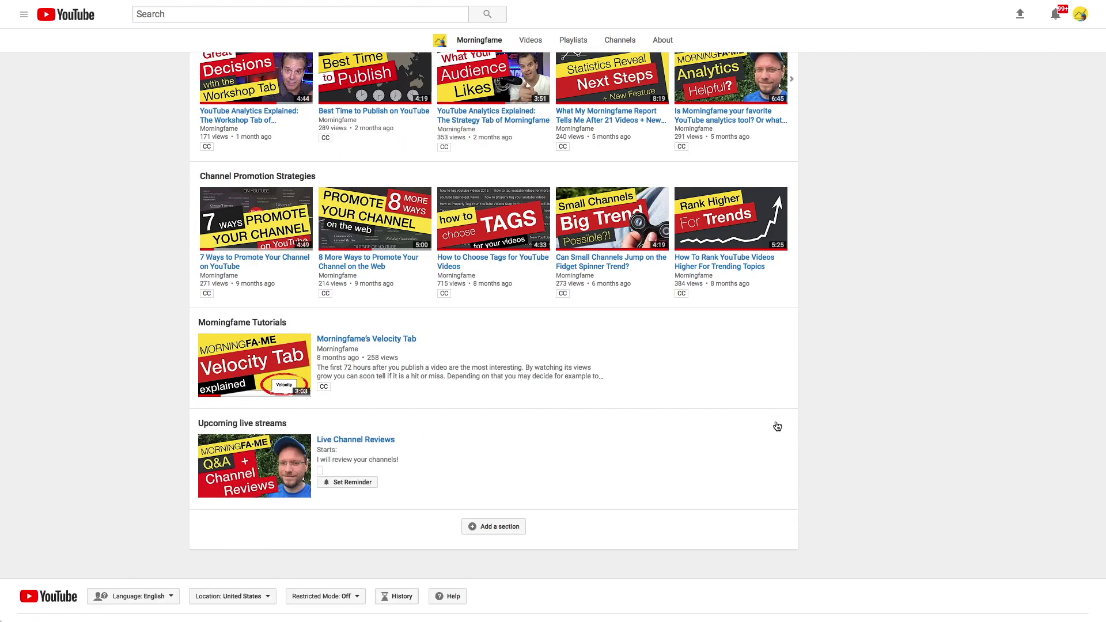
- Move the Upcoming live streams section up until it sits directly under What to watch next
left_click(770, 423)
left_click(771, 321)
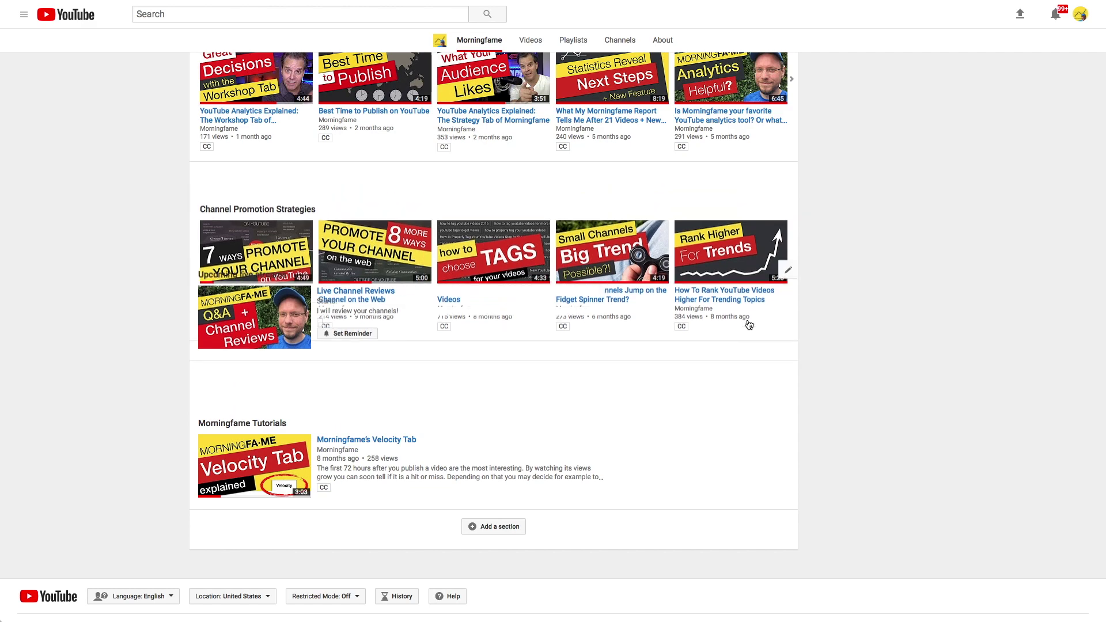
left_click(753, 173)
left_click(751, 181)
scroll(746, 210, "up", 5)
left_click(750, 387)
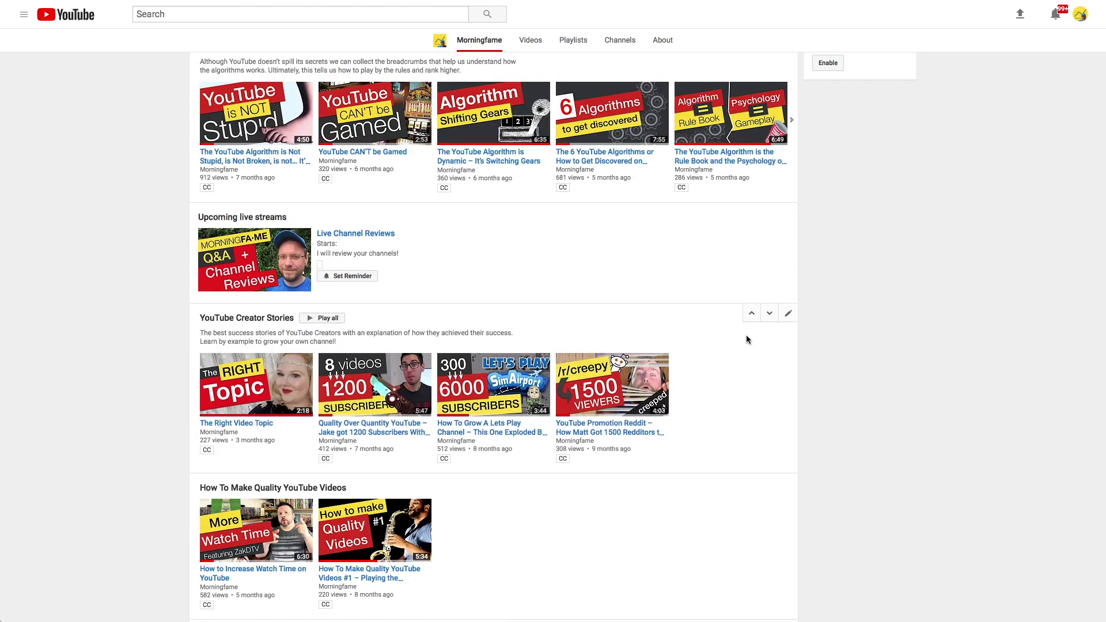
left_click(751, 210)
scroll(748, 249, "up", 8)
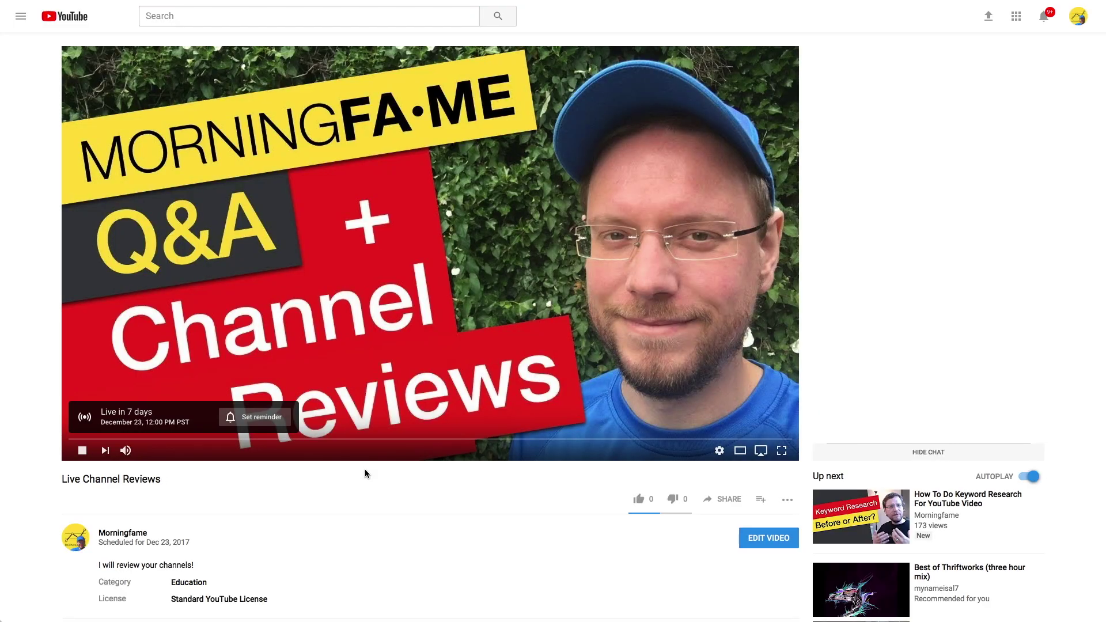
- Set a reminder on the Live Channel Reviews stream and bring up its Share options
left_click(260, 422)
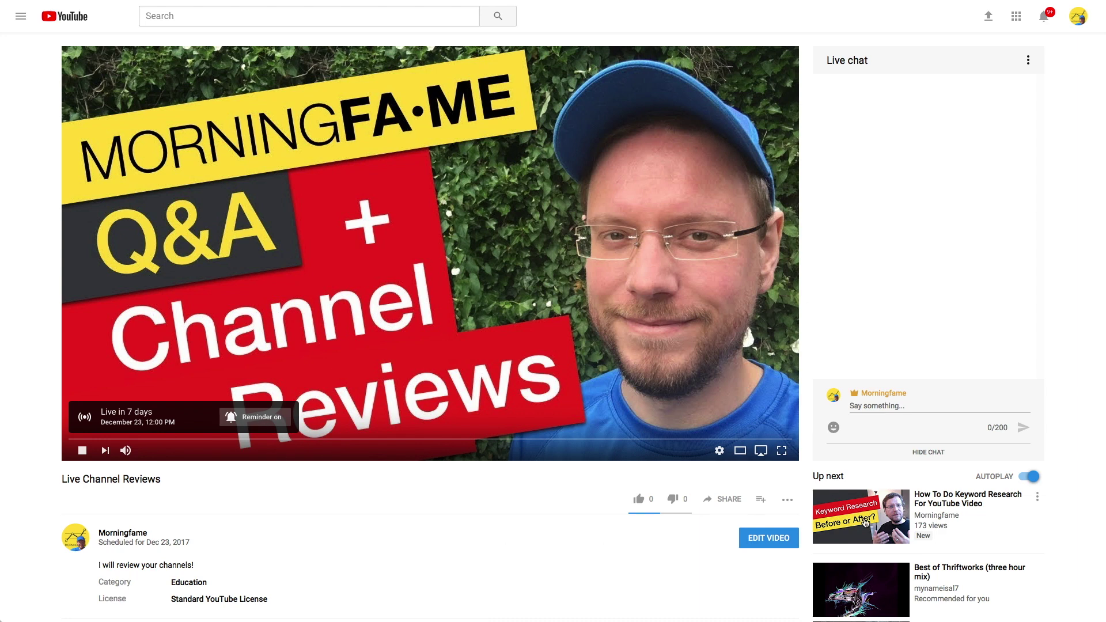
left_click(728, 503)
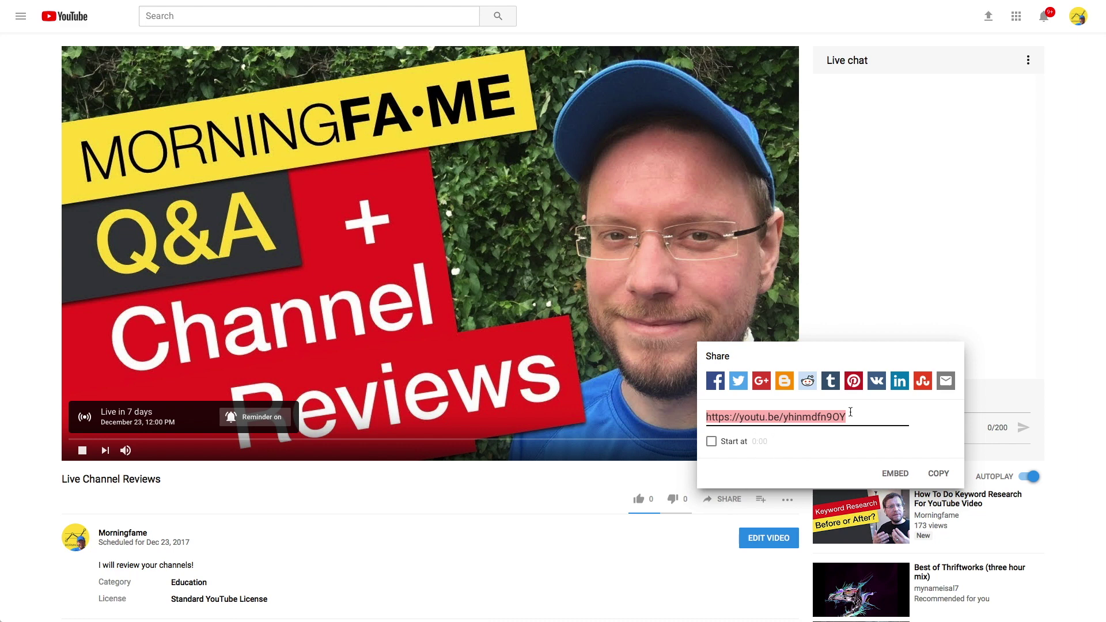
- Copy the stream's youtu.be short link from the Share panel
left_click(943, 473)
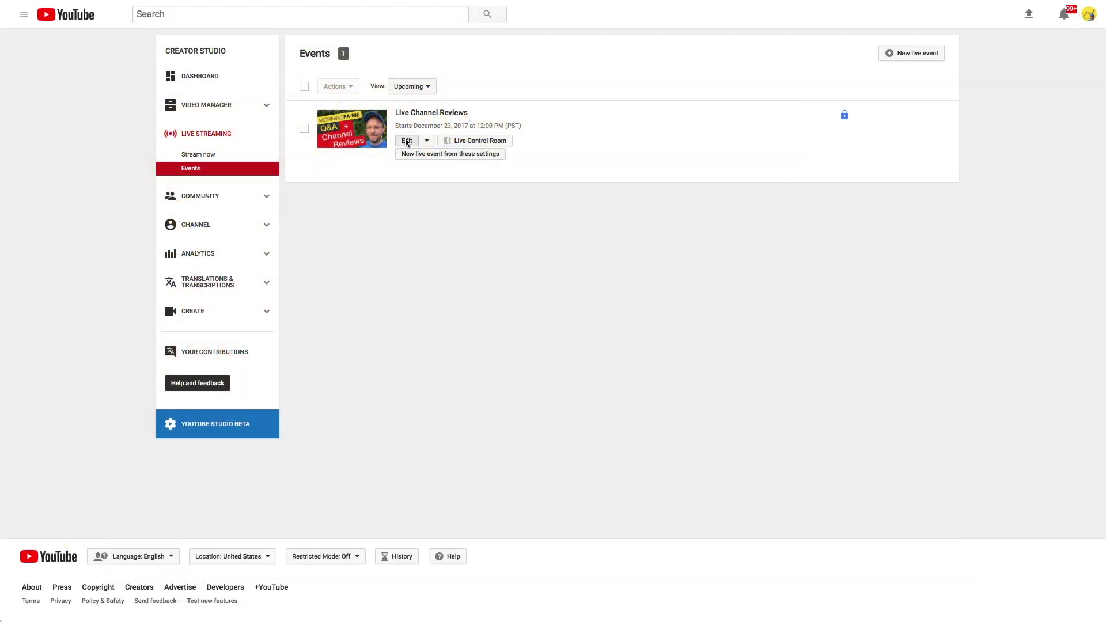
- Edit Live Channel Reviews and select its stream name under Ingestion Settings
left_click(406, 141)
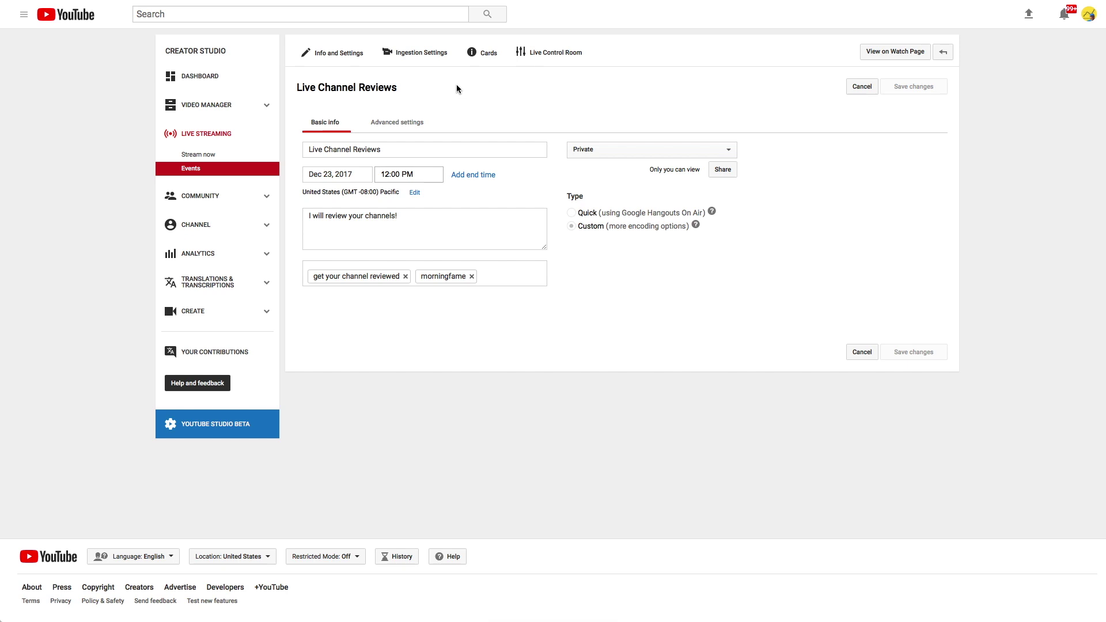
left_click(420, 53)
left_click(394, 448)
- Replace OBS's YouTube stream key with the event's stream name, verify it, and save
key("super+Tab")
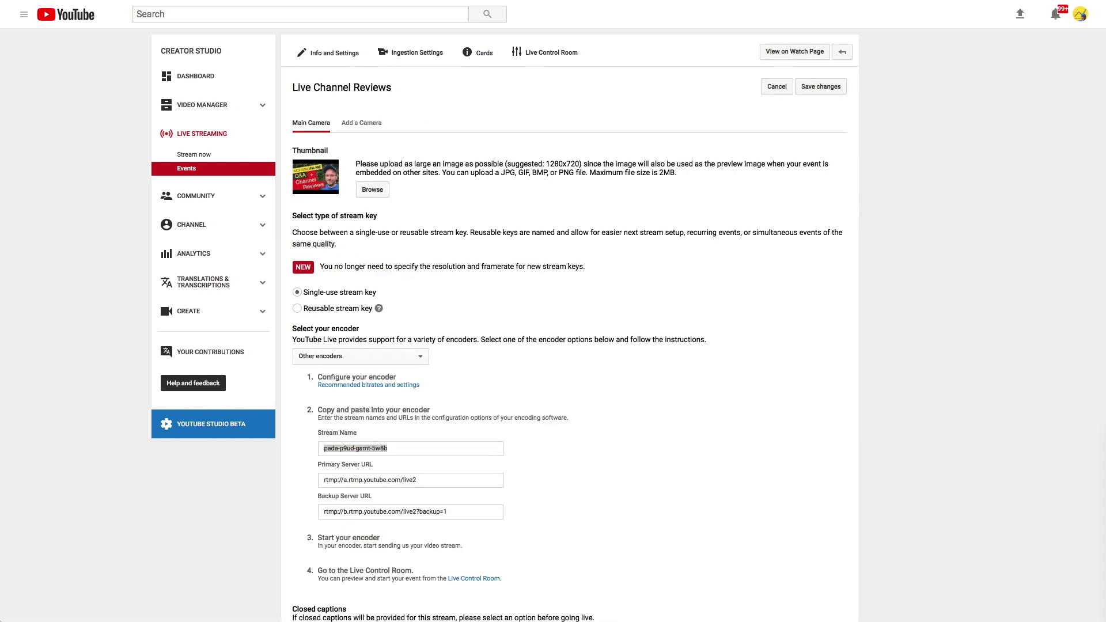
left_click(1025, 546)
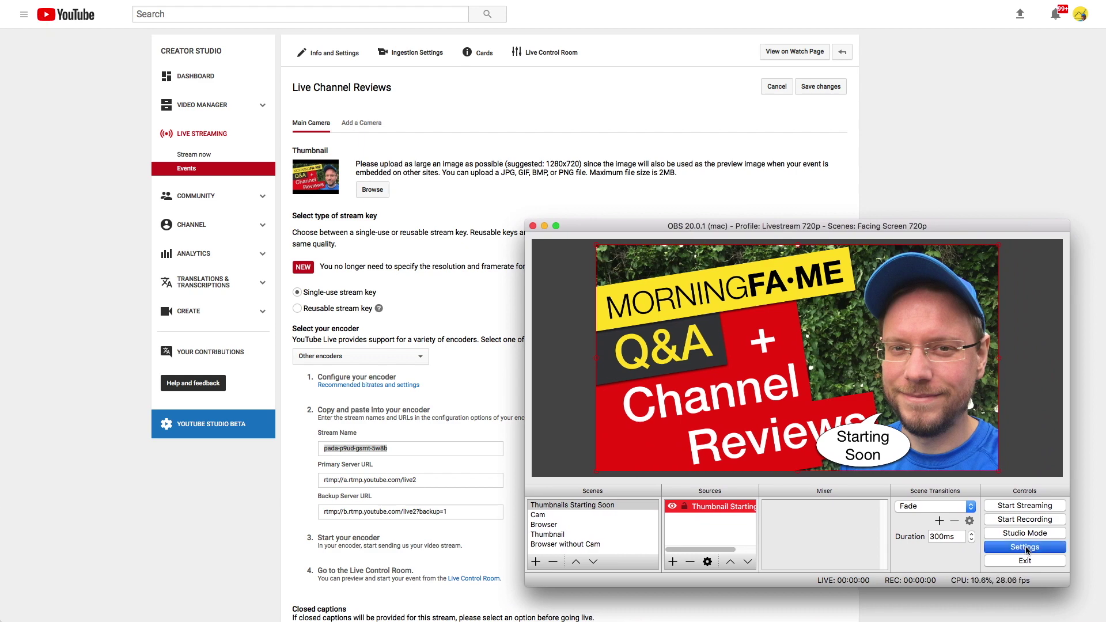
left_click(573, 241)
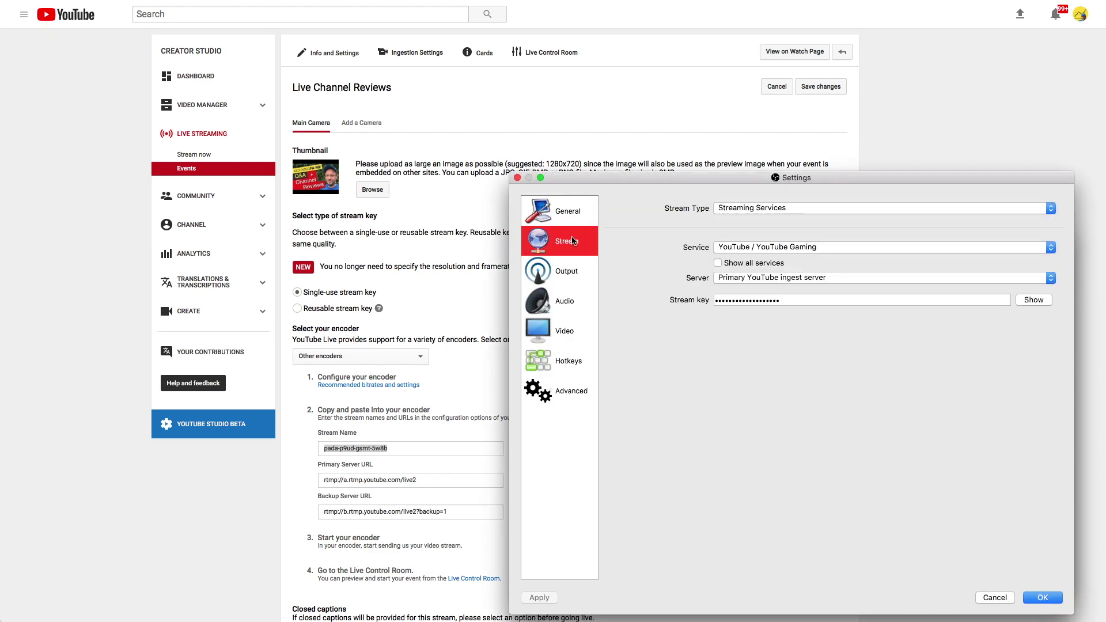
left_click(773, 305)
key("super+a")
key("super+v")
left_click(1034, 300)
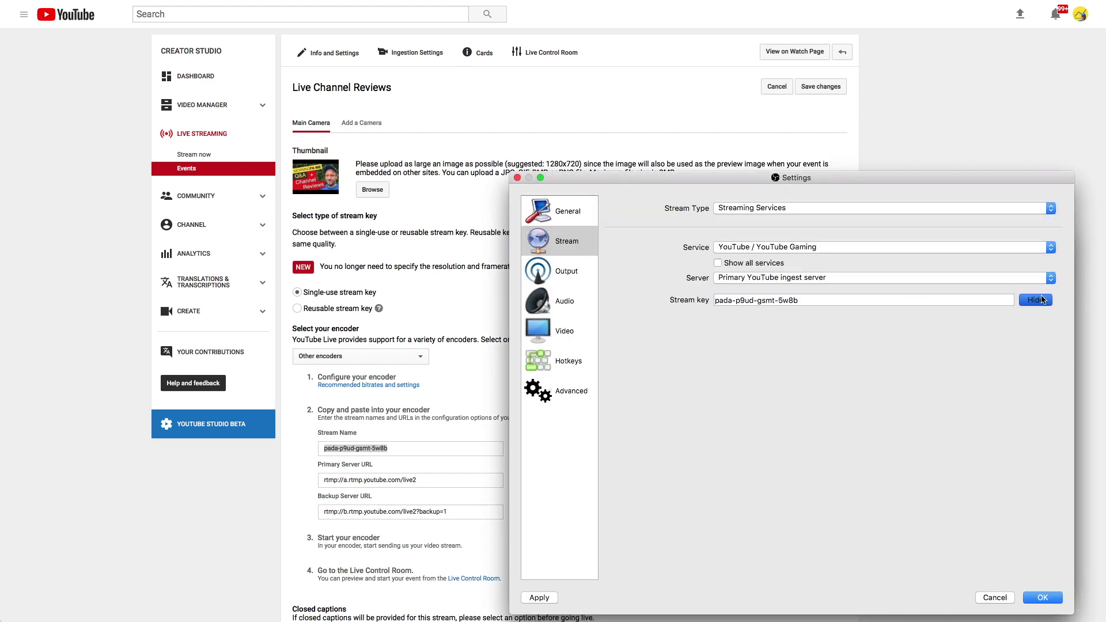
left_click(1042, 597)
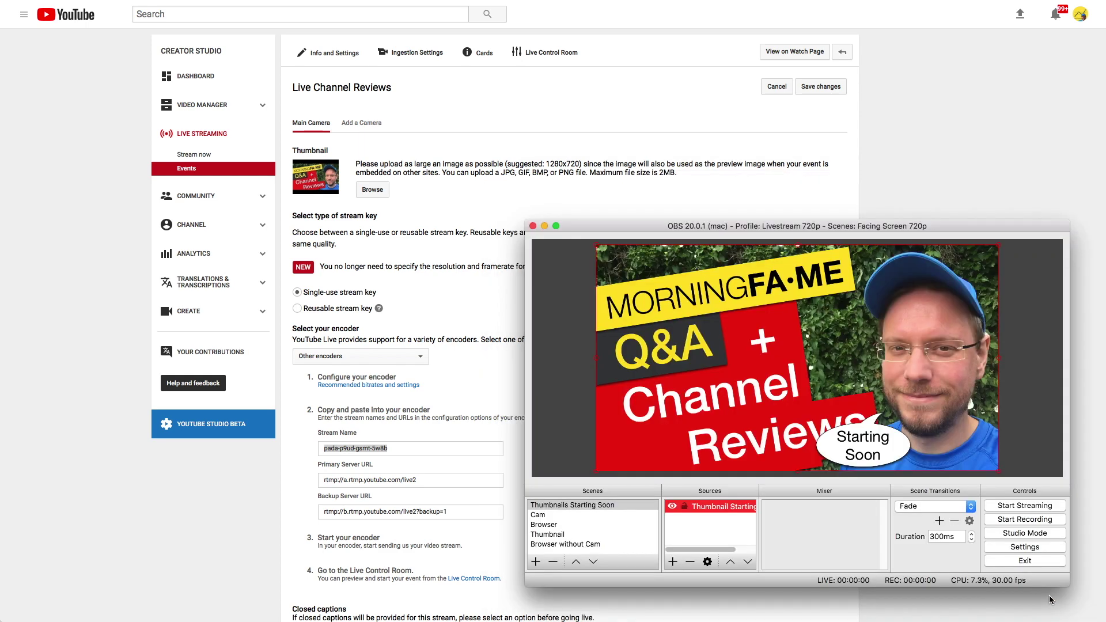
left_click(544, 98)
- Open the event's Live Control Room and start streaming from OBS
left_click(544, 53)
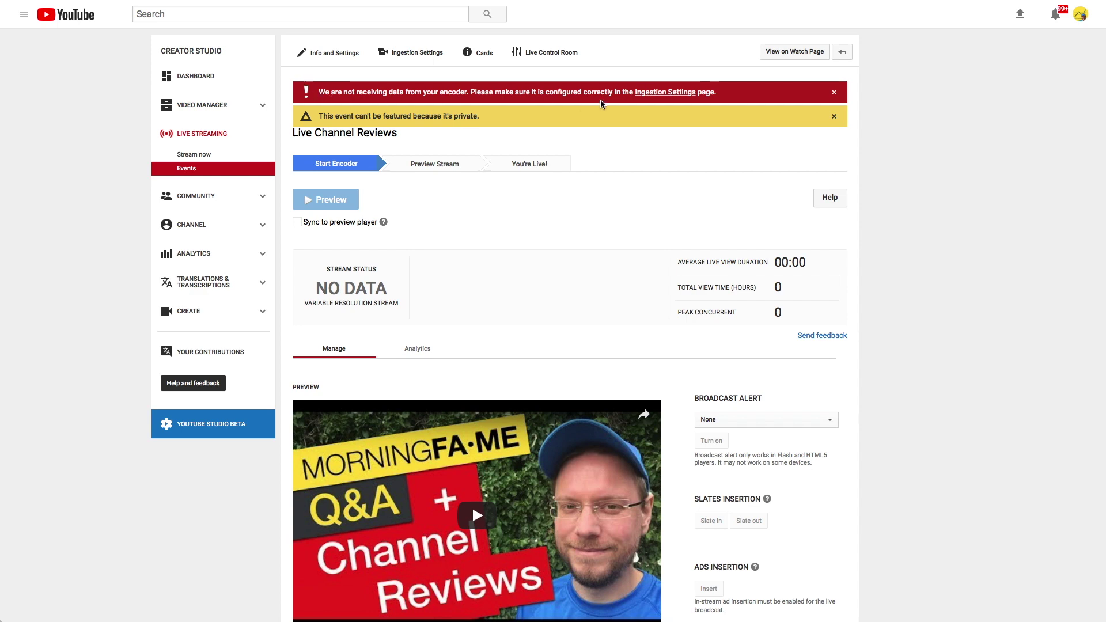
key("super+Tab")
left_click(1018, 506)
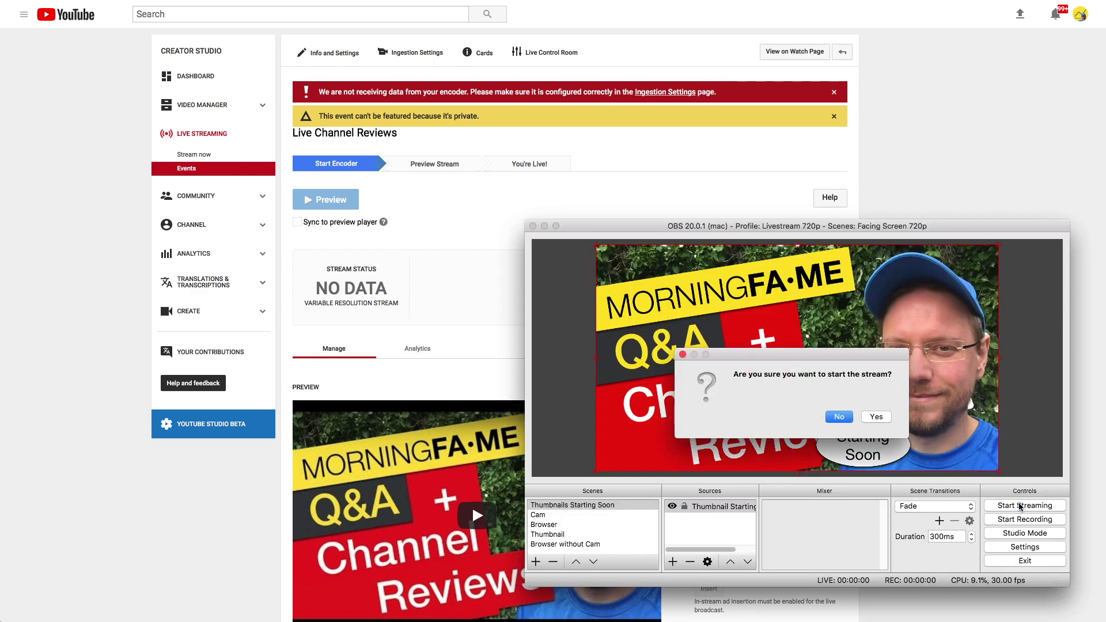
left_click(876, 416)
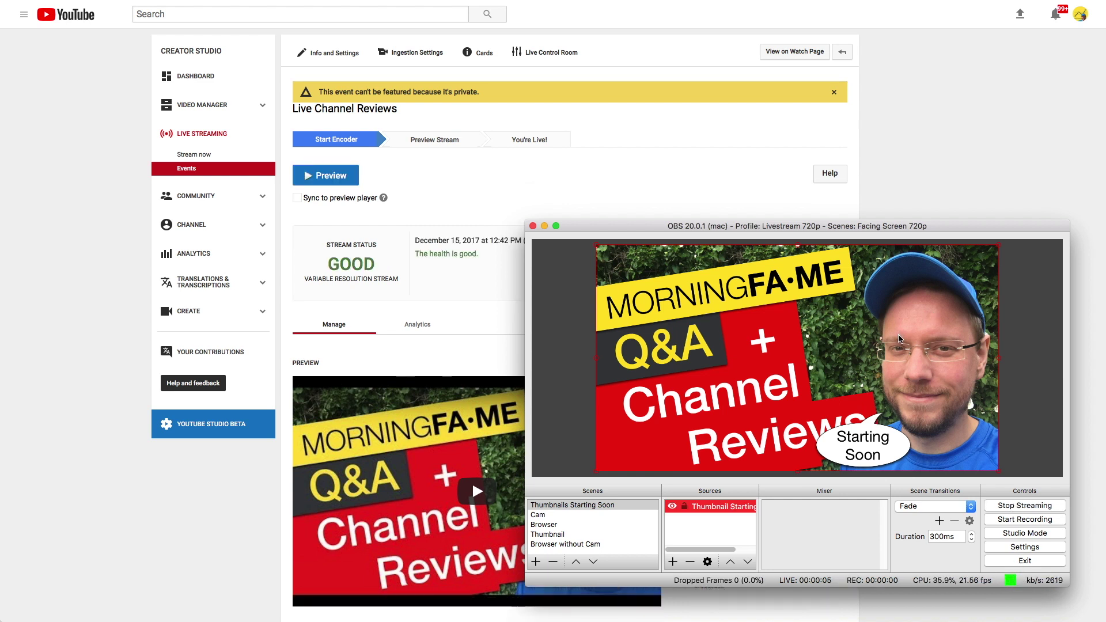
- Preview the incoming stream in Live Control Room, then take the event live
left_click(433, 188)
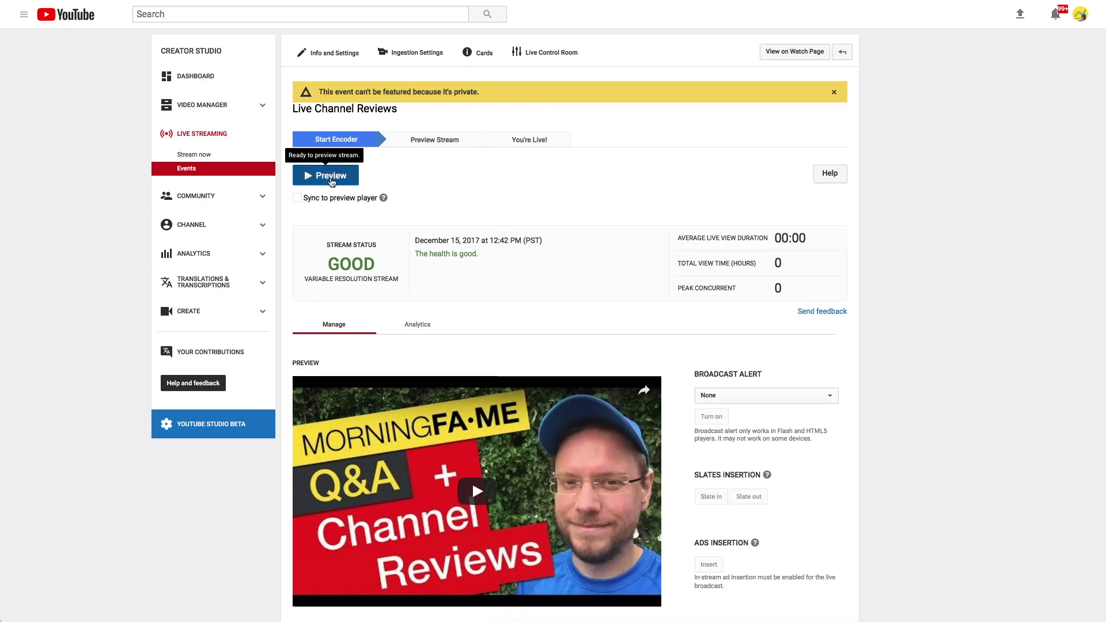
left_click(325, 175)
left_click(662, 318)
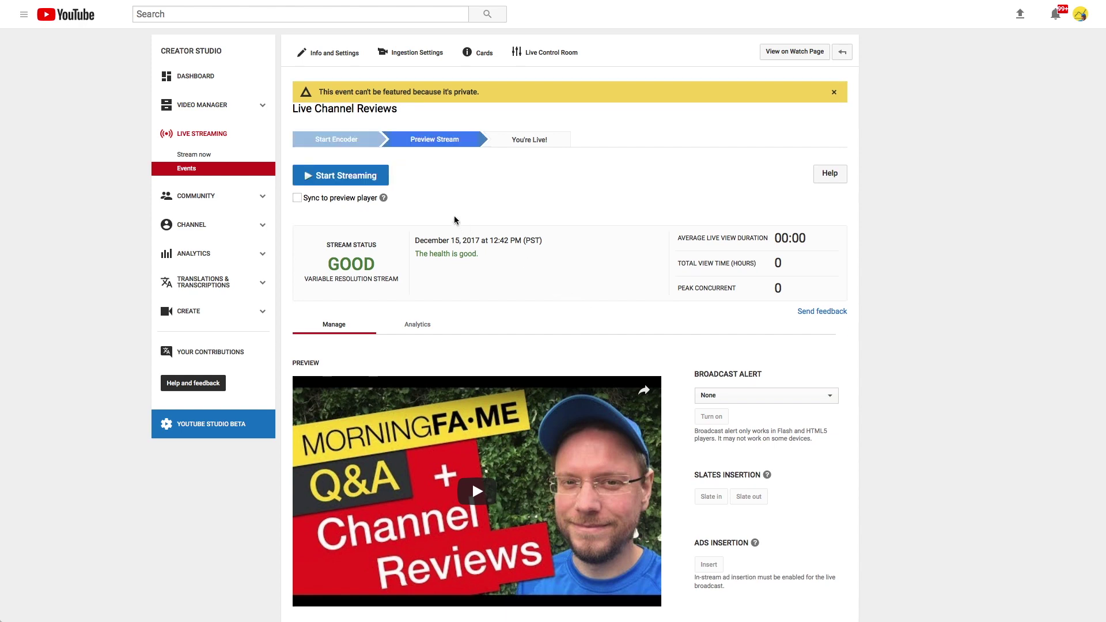
left_click(340, 175)
left_click(663, 311)
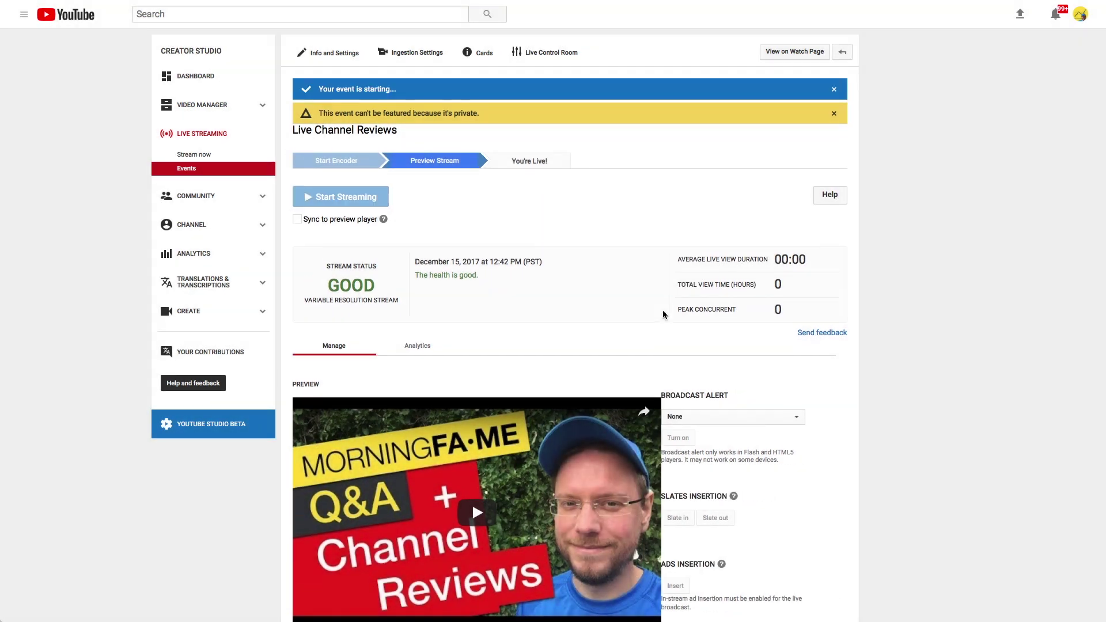
scroll(582, 234, "down", 10)
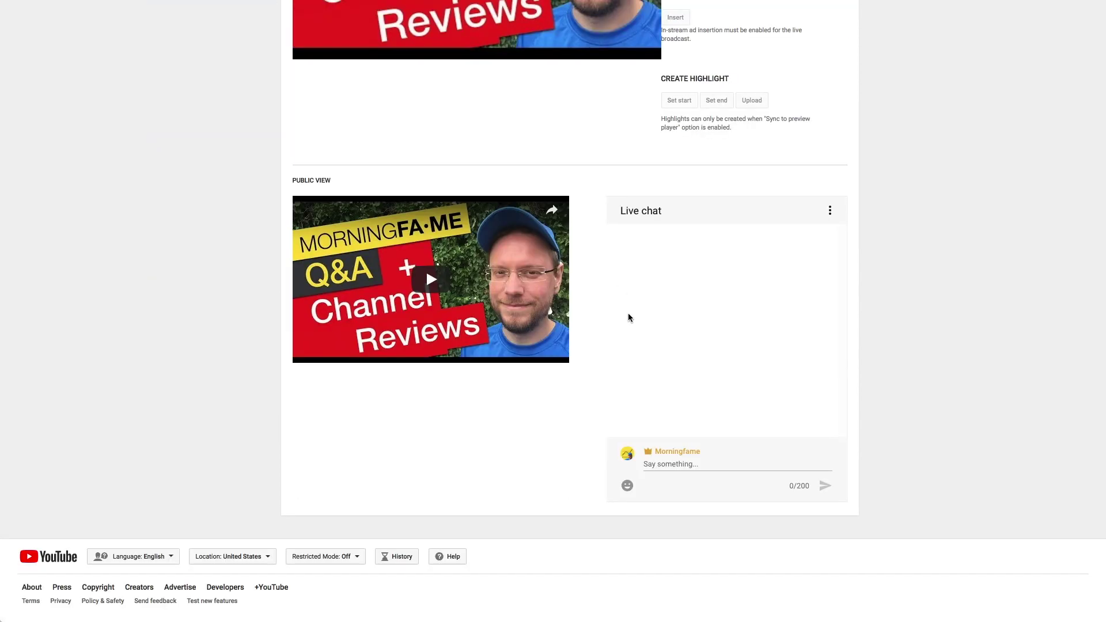
left_click(829, 212)
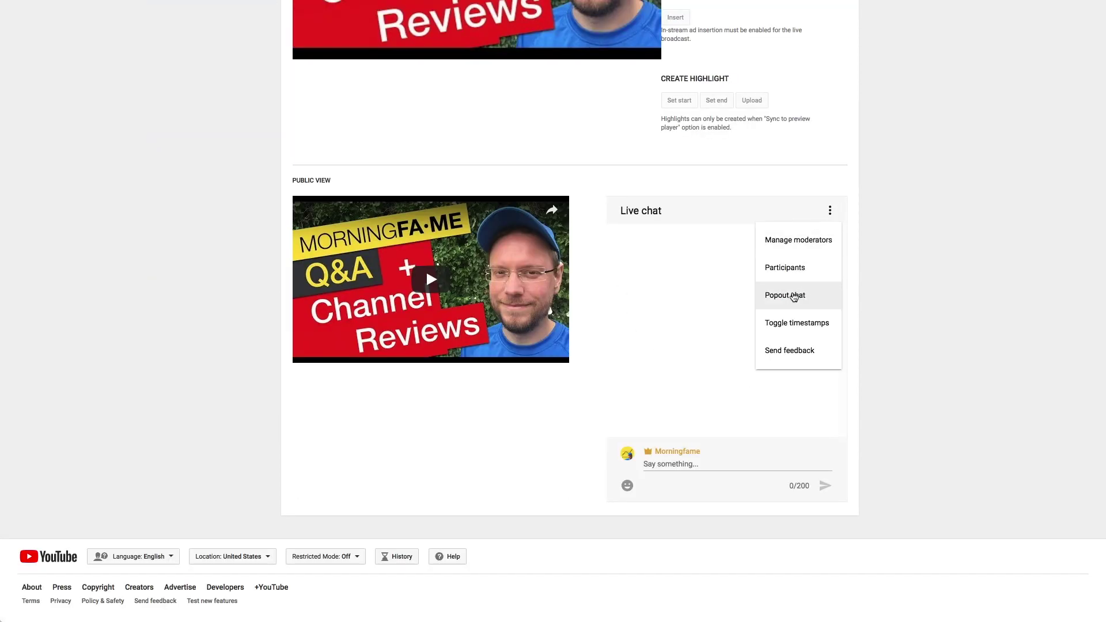
left_click(791, 294)
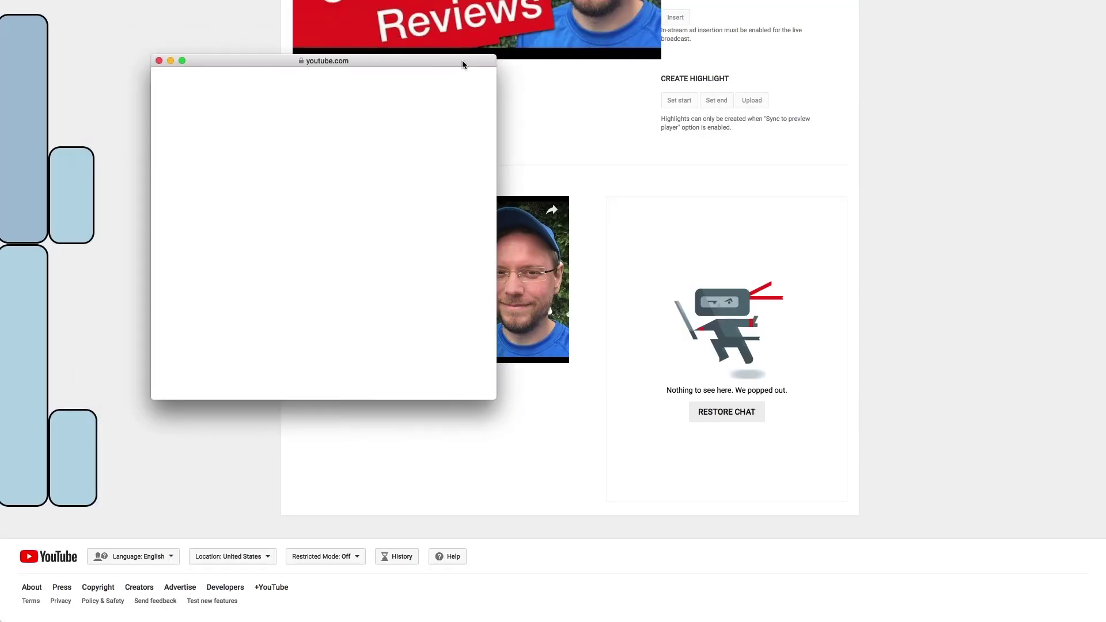
left_click_drag(464, 66, 1042, 143)
left_click(732, 139)
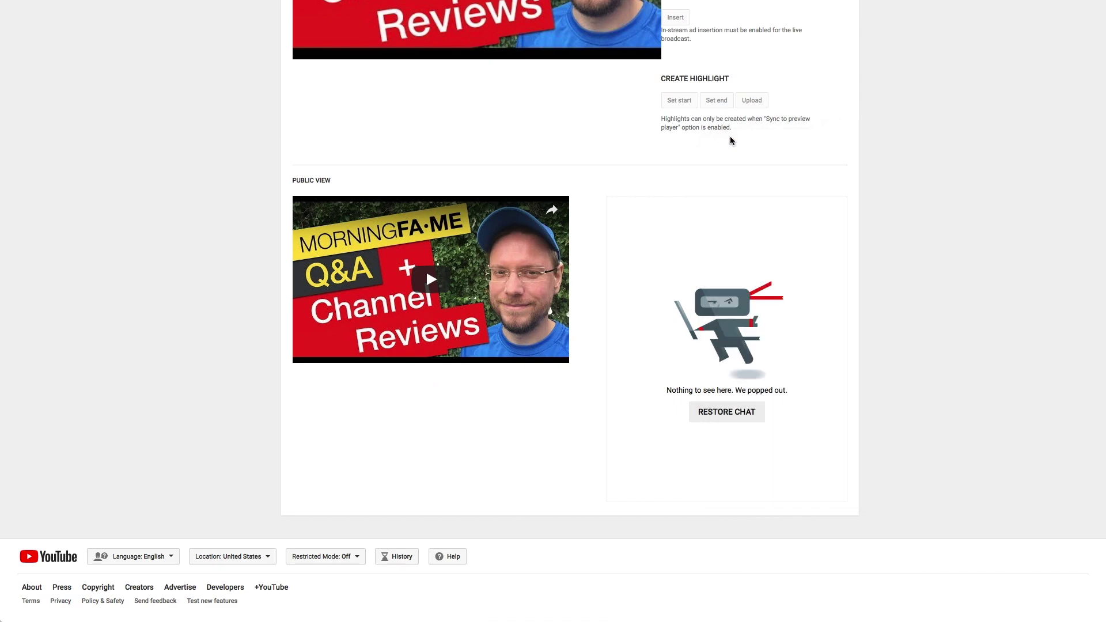
scroll(782, 252, "up", 10)
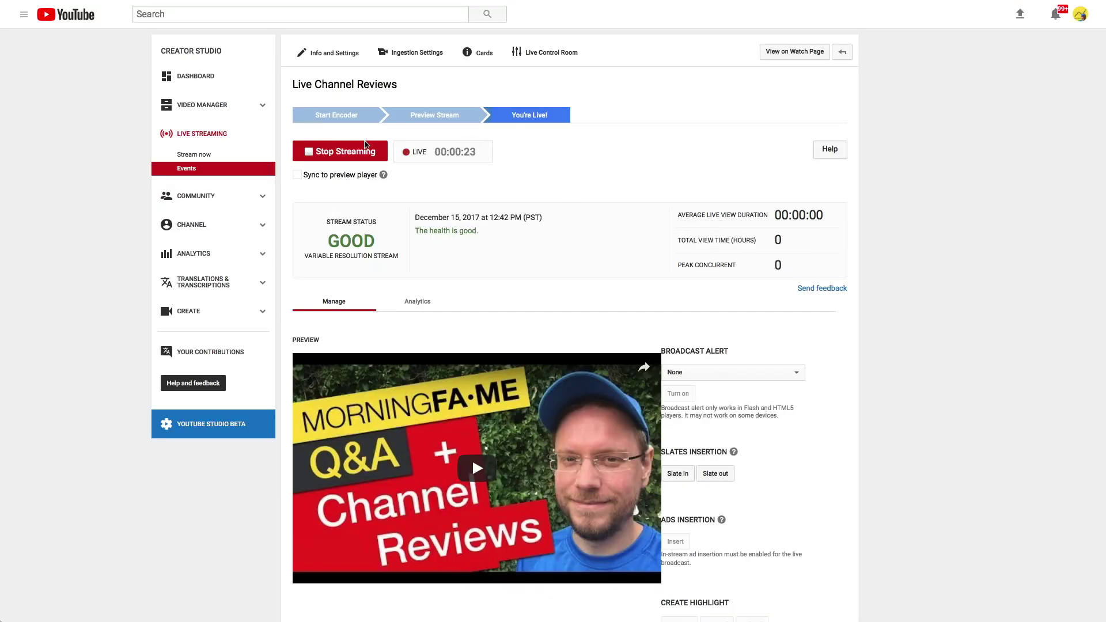
- Stop the broadcast in Live Control Room, then stop streaming in OBS
left_click(365, 145)
left_click(663, 316)
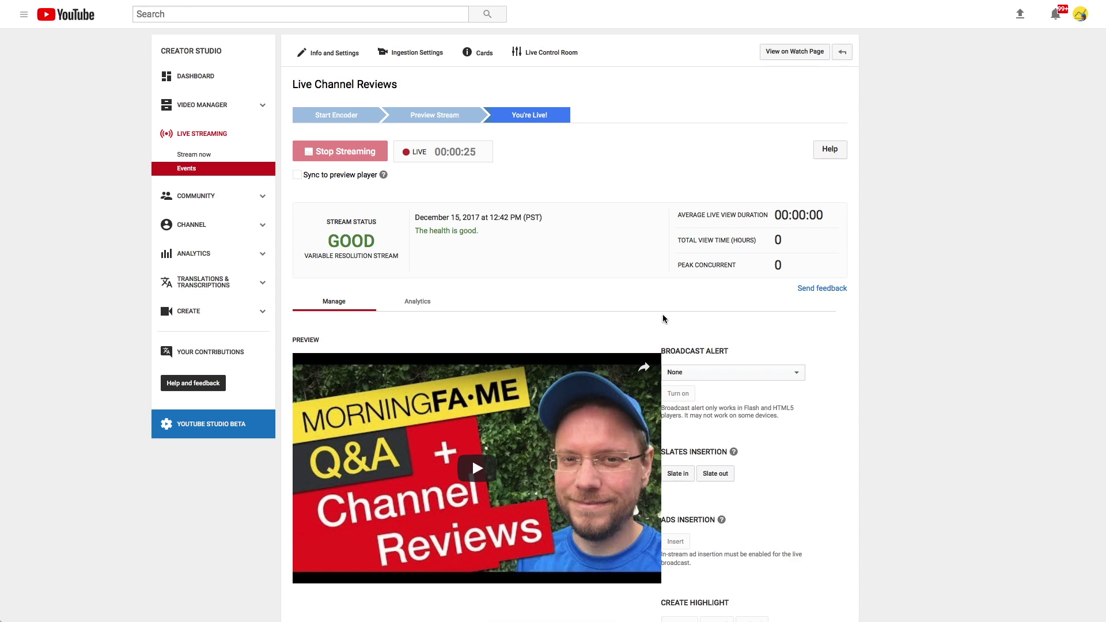
key("super+Tab")
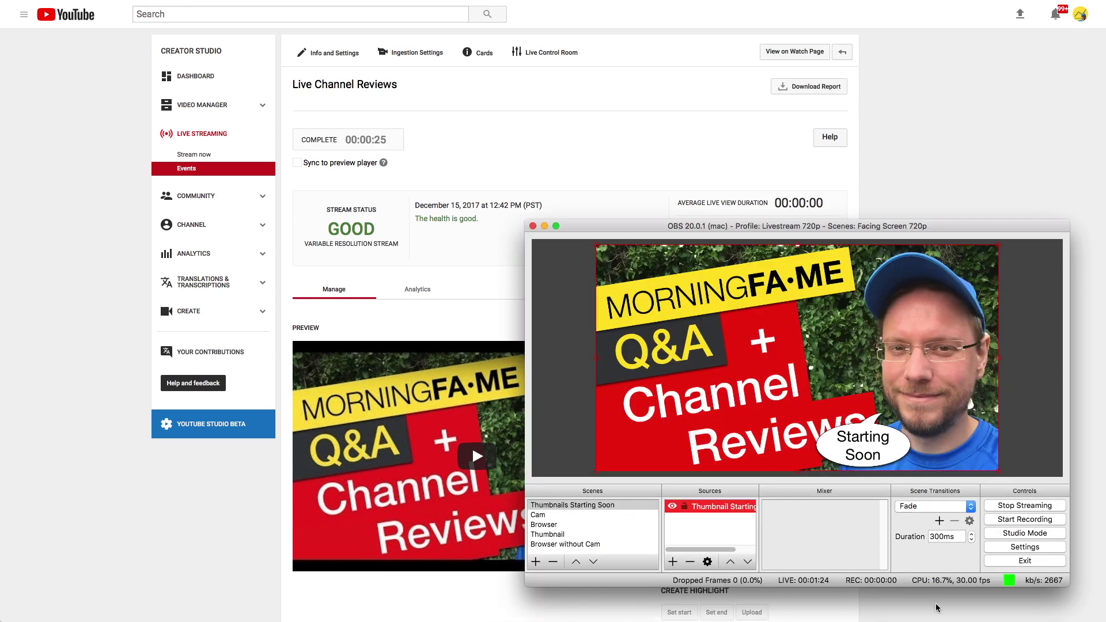
left_click(1019, 505)
left_click(874, 416)
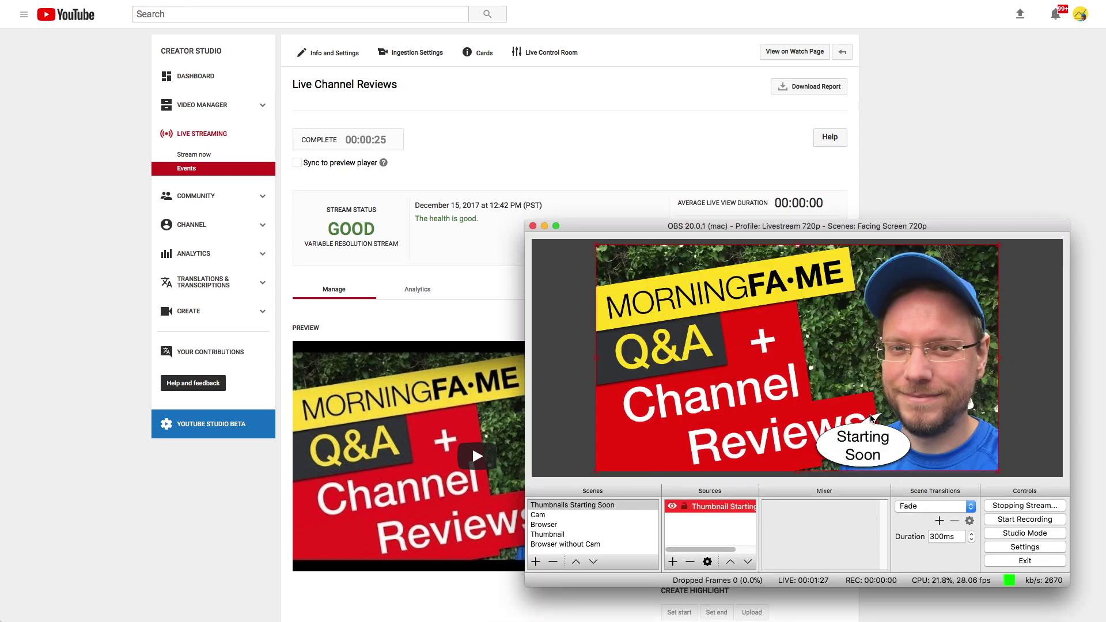